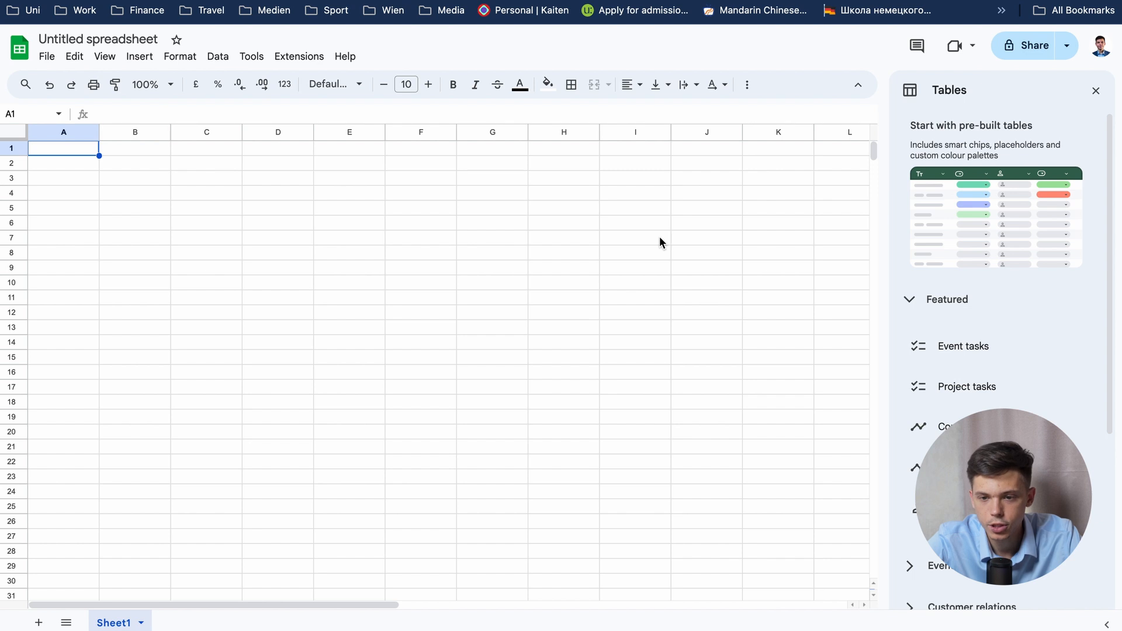
- Preview the featured pre-built tables, including Event tasks, Content tracker and Recruitment applicants, and browse the other template categories
mouse_move(1084, 356)
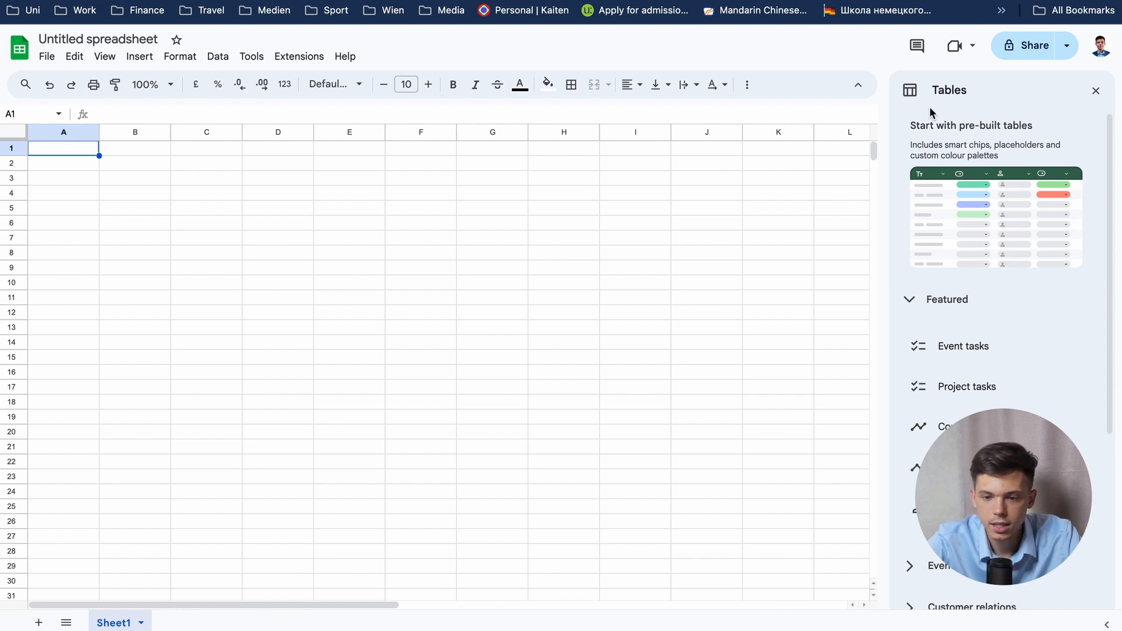
mouse_move(974, 351)
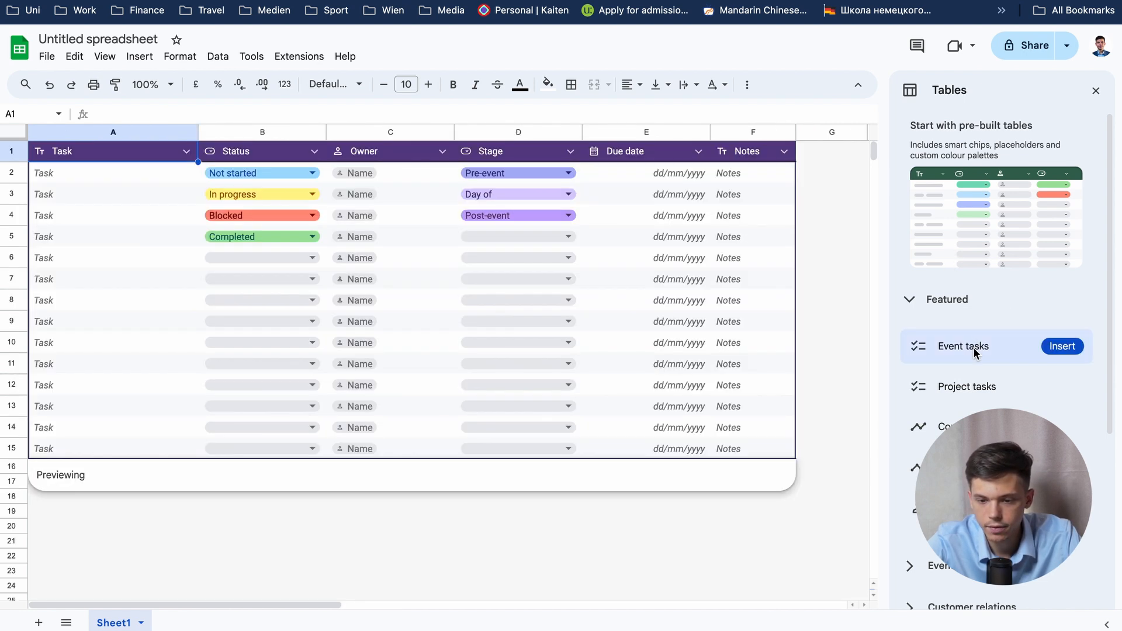
mouse_move(987, 388)
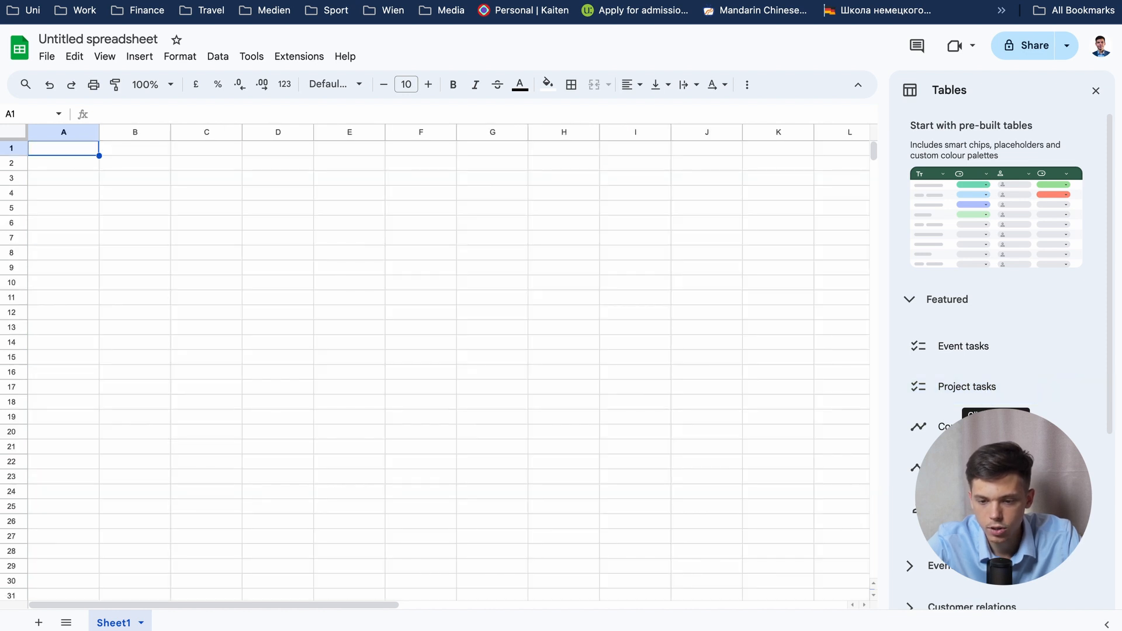
click(994, 427)
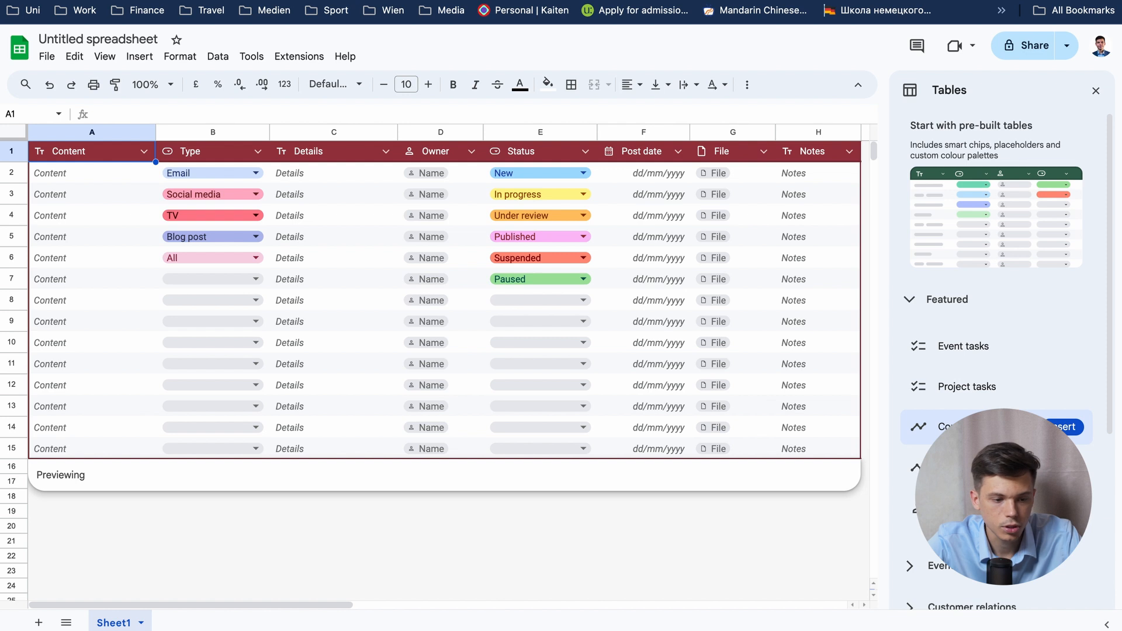
scroll(1001, 351, down, 2)
scroll(920, 409, down, 2)
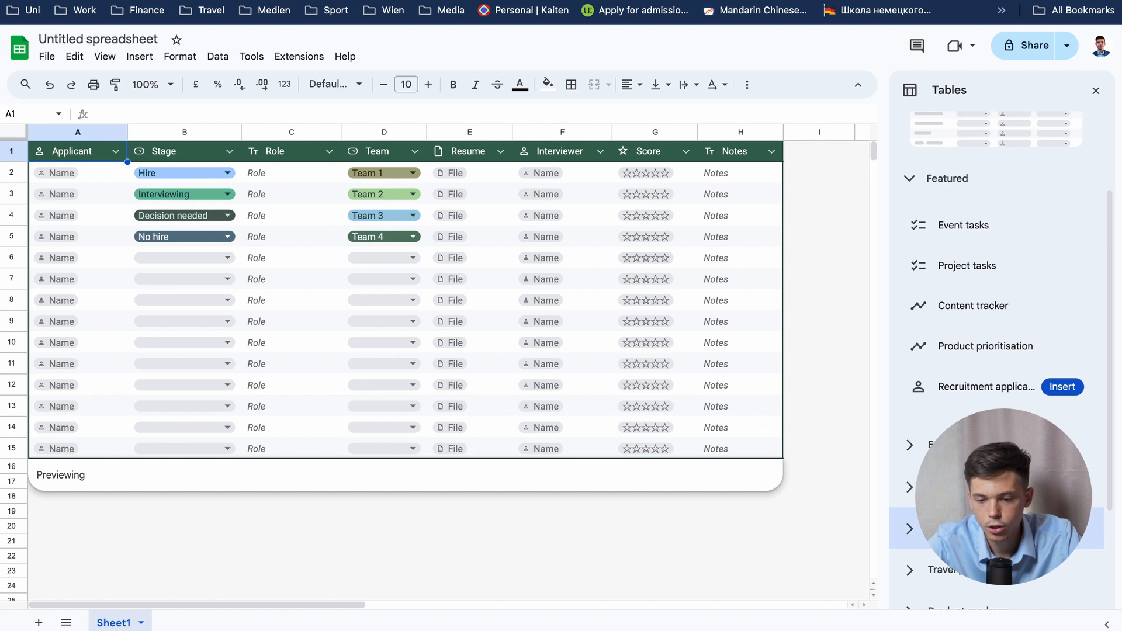
scroll(921, 450, down, 4)
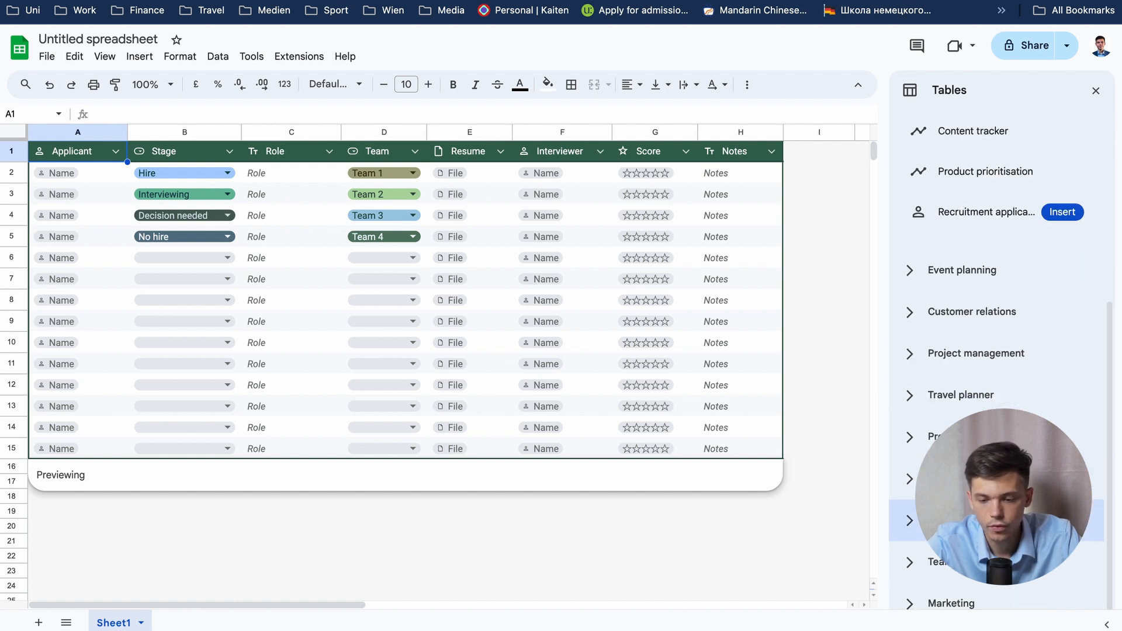
scroll(963, 385, up, 5)
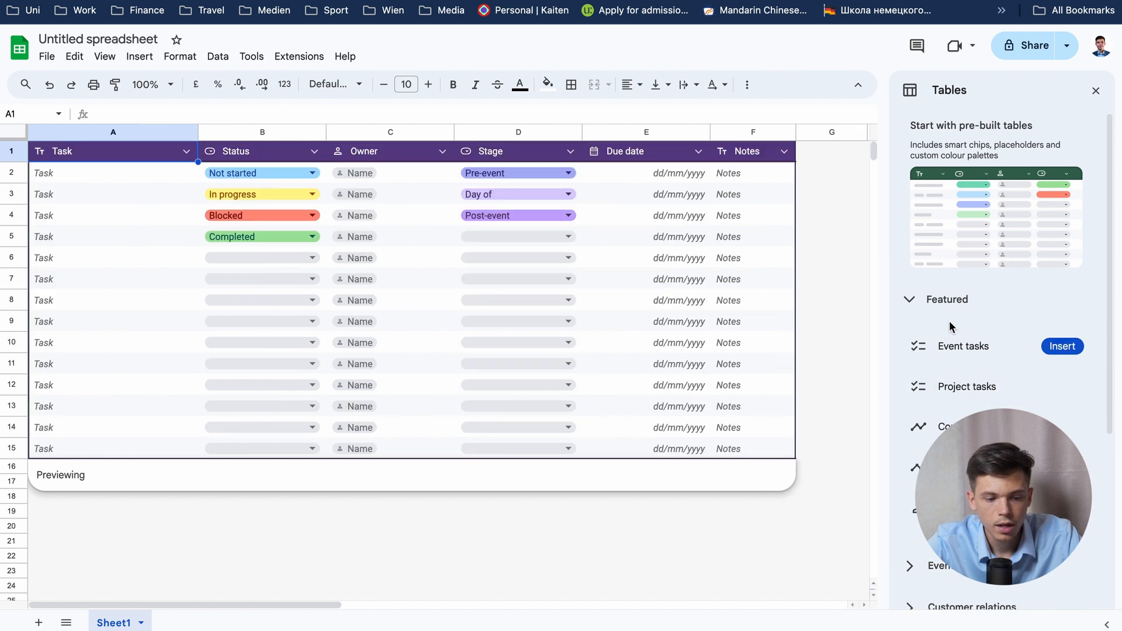
scroll(950, 326, down, 2)
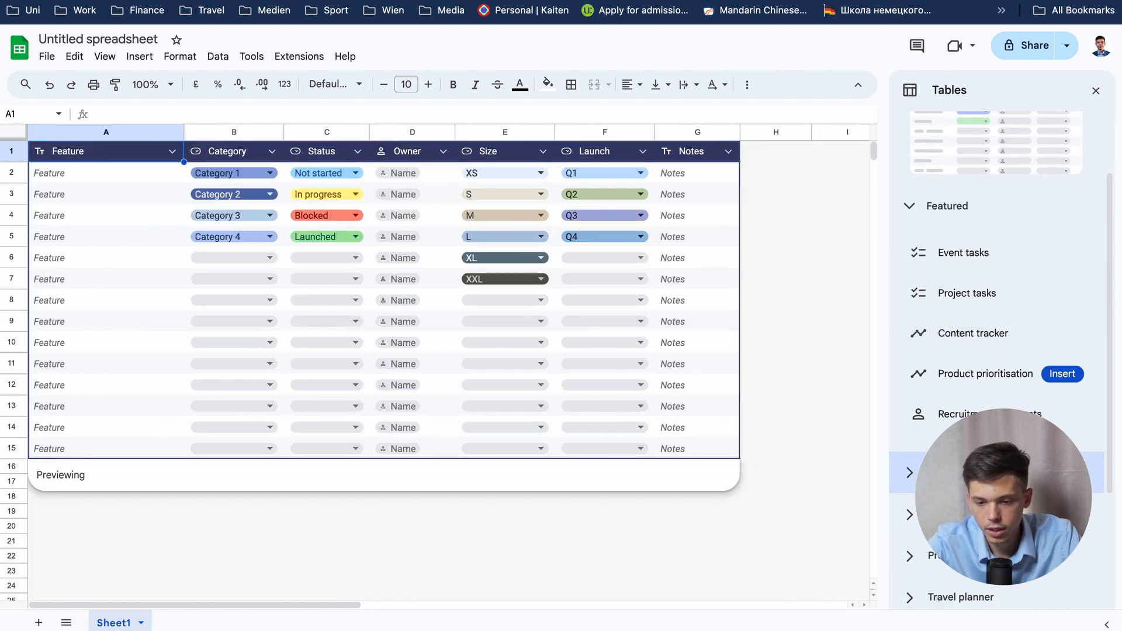
scroll(959, 380, down, 2)
- Insert the Project resources table from the Project management templates, and insert it a second time in a new sheet
click(959, 423)
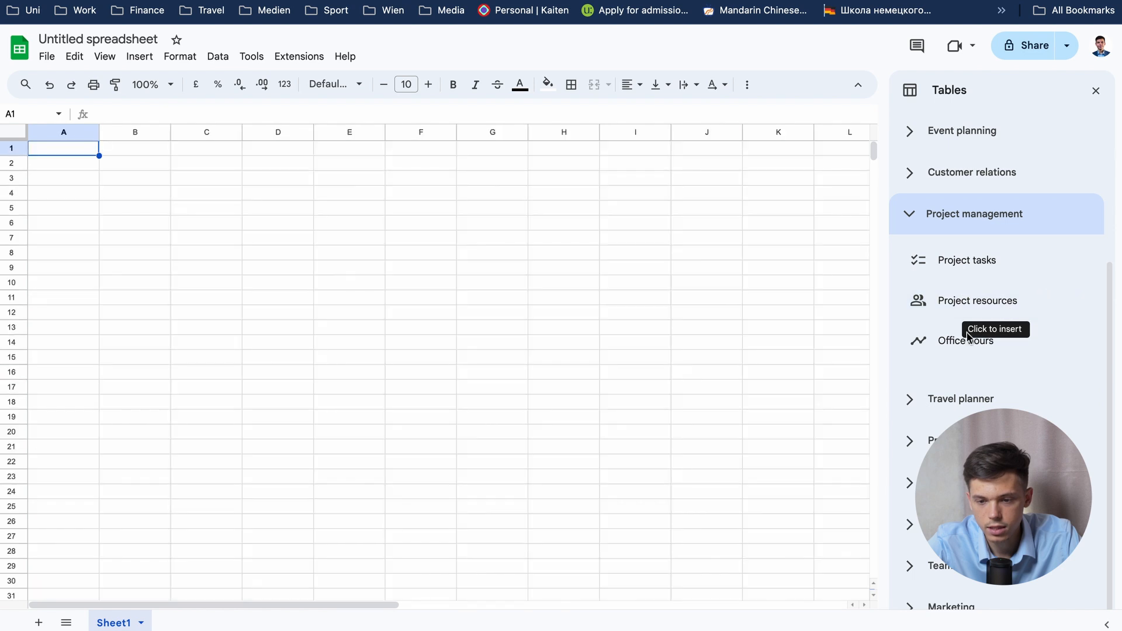
mouse_move(981, 310)
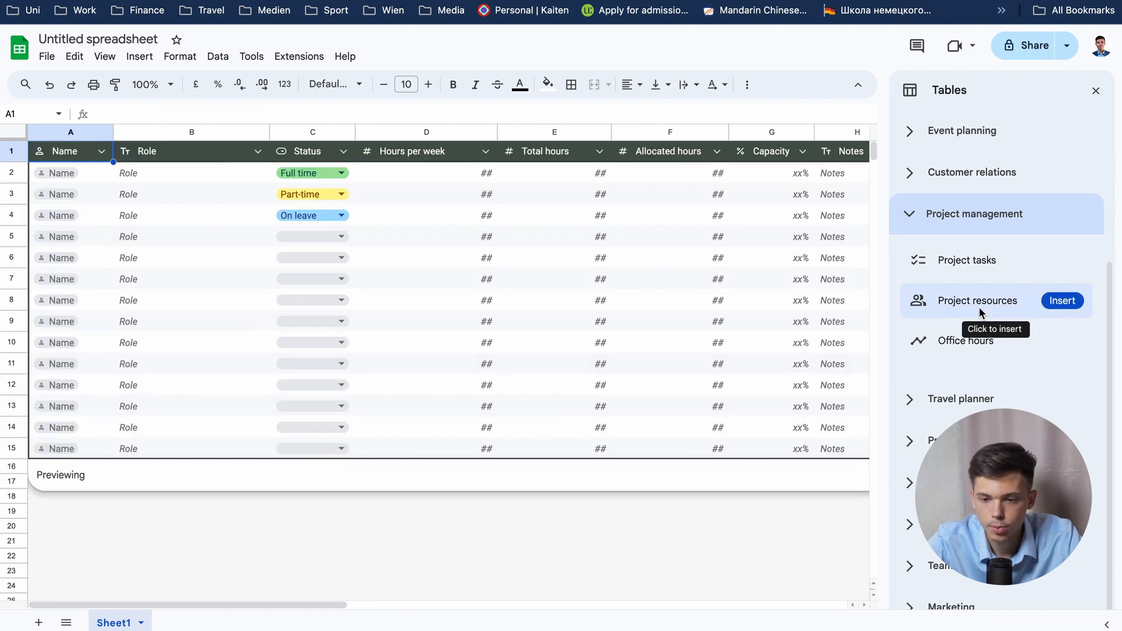
click(980, 307)
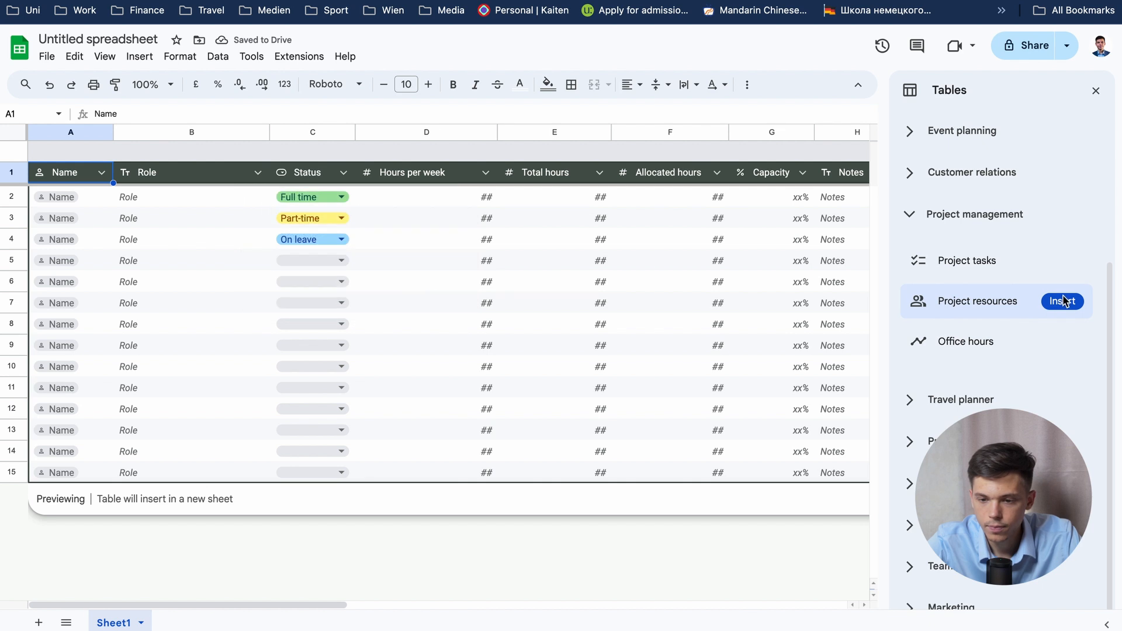
click(1064, 303)
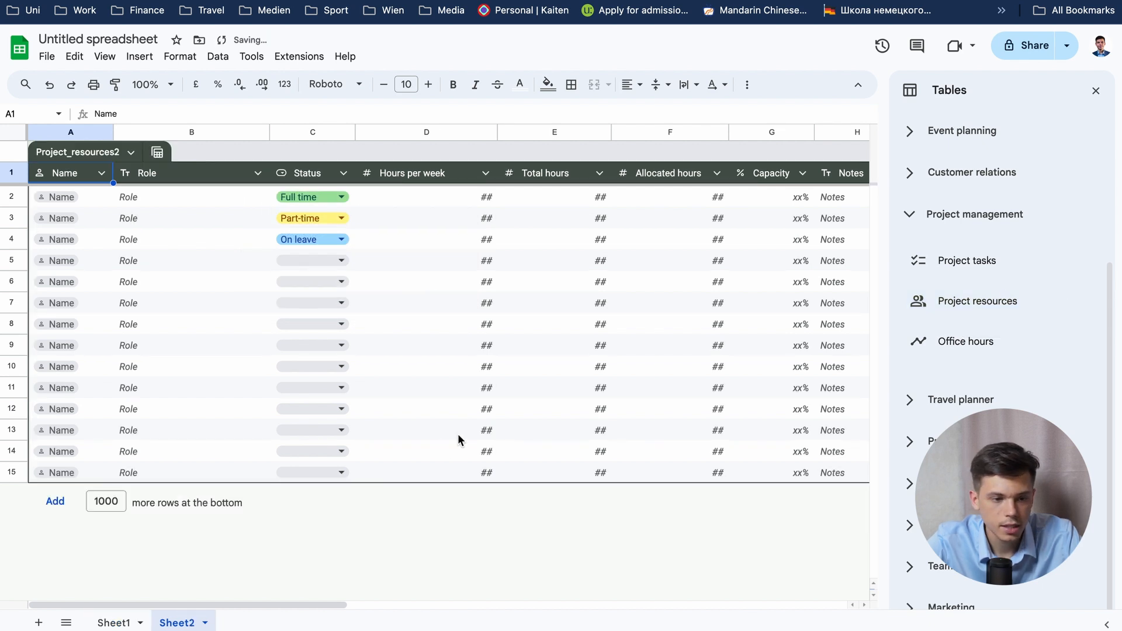
- Examine all columns of the Project resources table and the empty cells beyond its Notes column
scroll(503, 376, right, 3)
scroll(501, 370, right, 2)
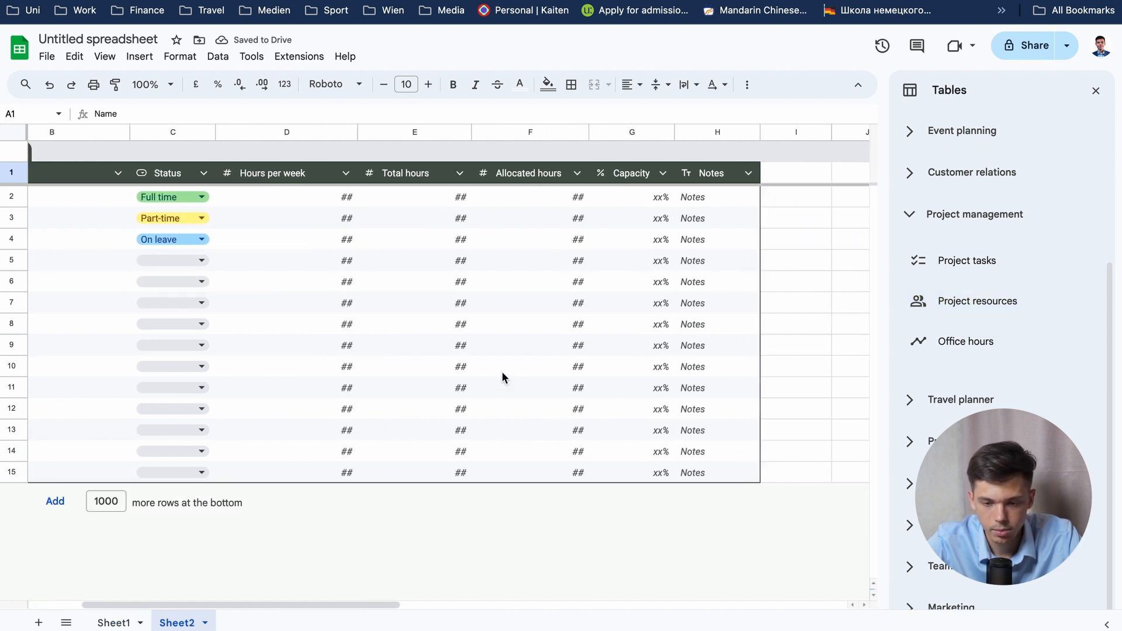
scroll(502, 371, left, 5)
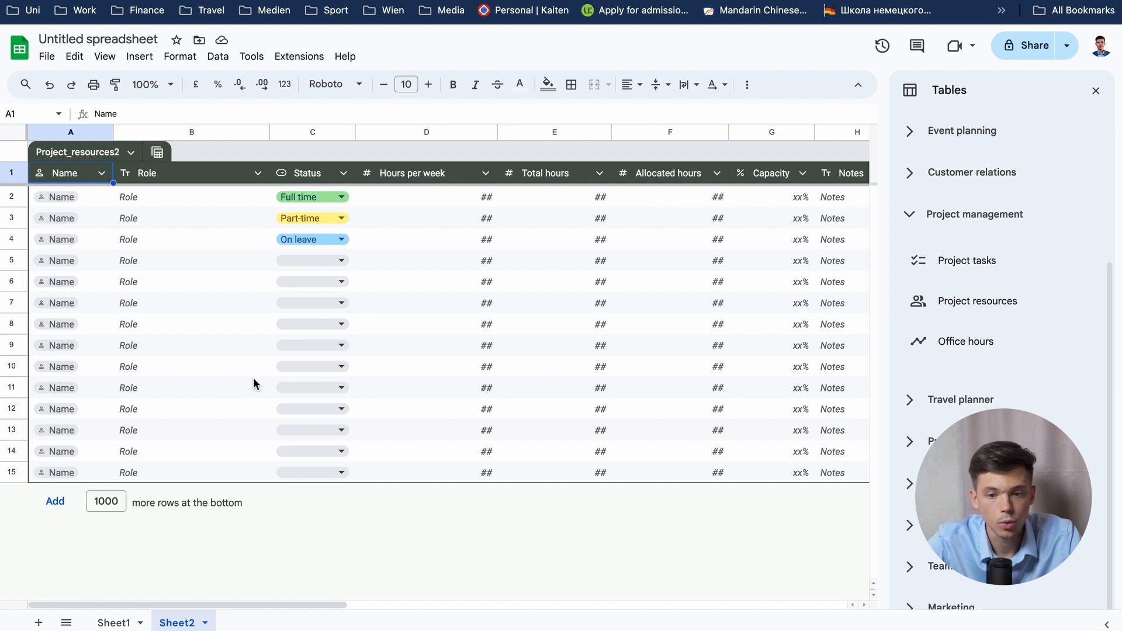
scroll(321, 323, right, 1)
scroll(321, 323, right, 6)
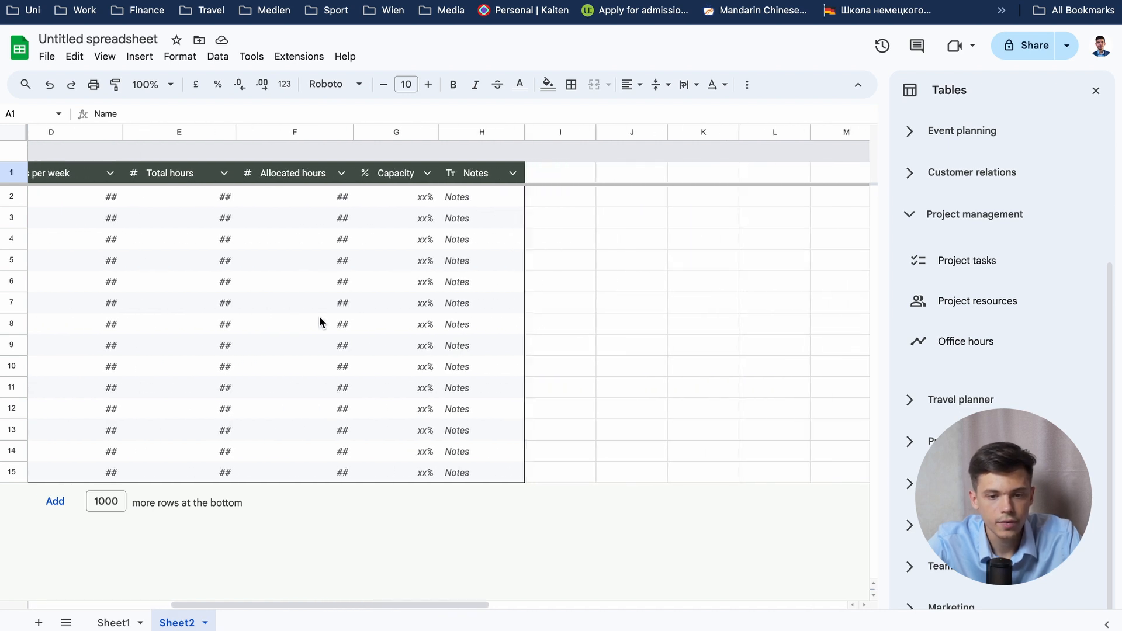
drag(625, 199, 773, 280)
click(738, 323)
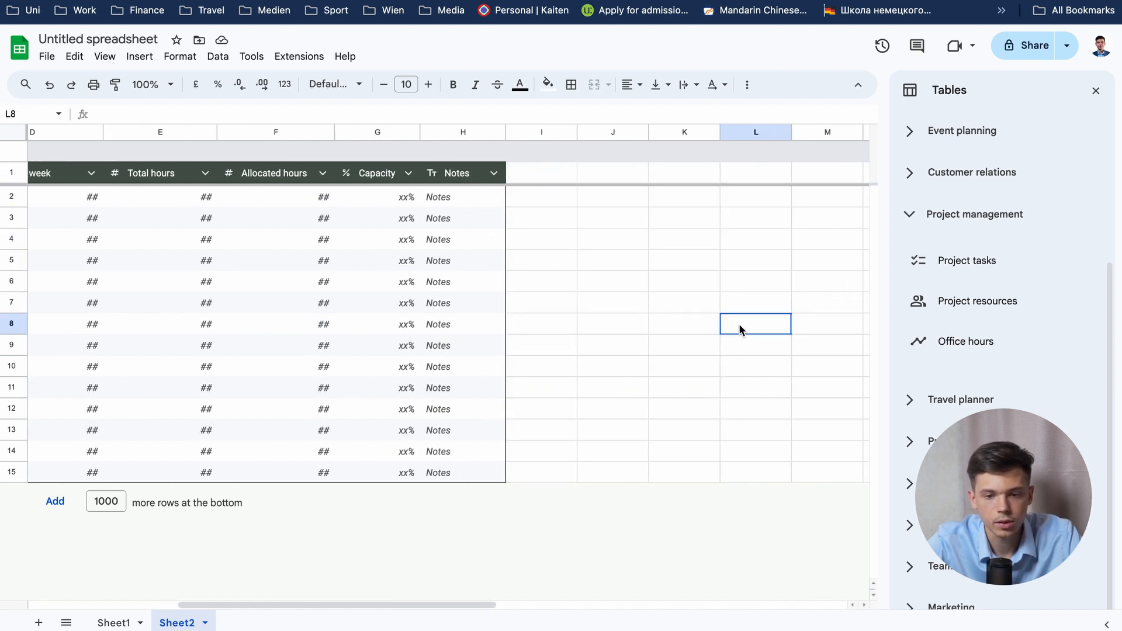
click(606, 216)
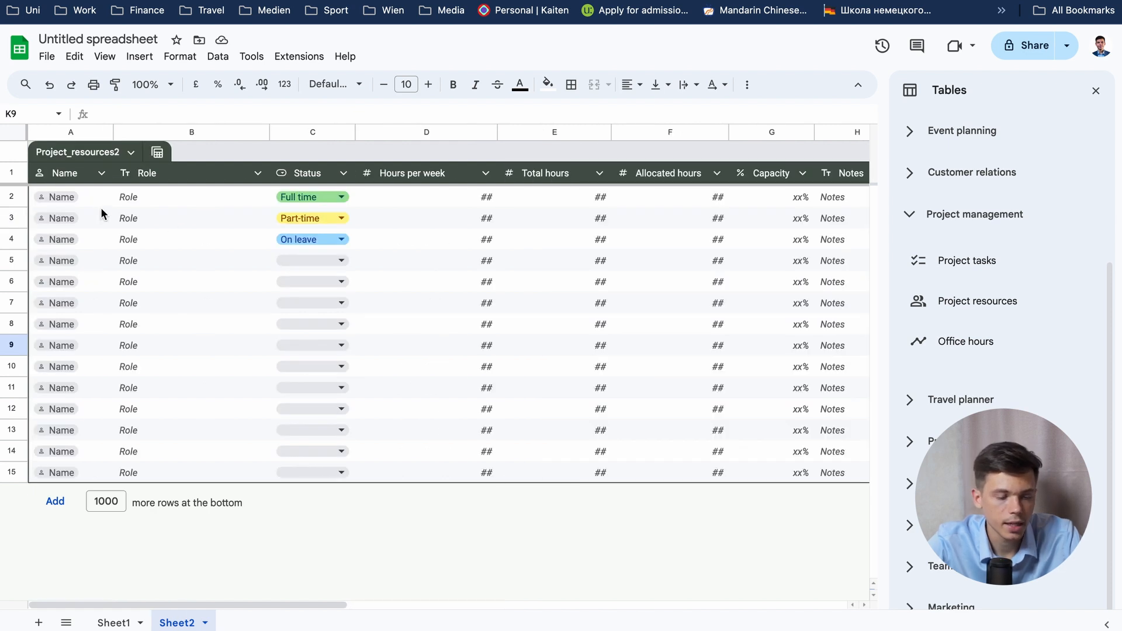
- View the column type options for the Name column and close them without changing the type
click(79, 174)
click(191, 177)
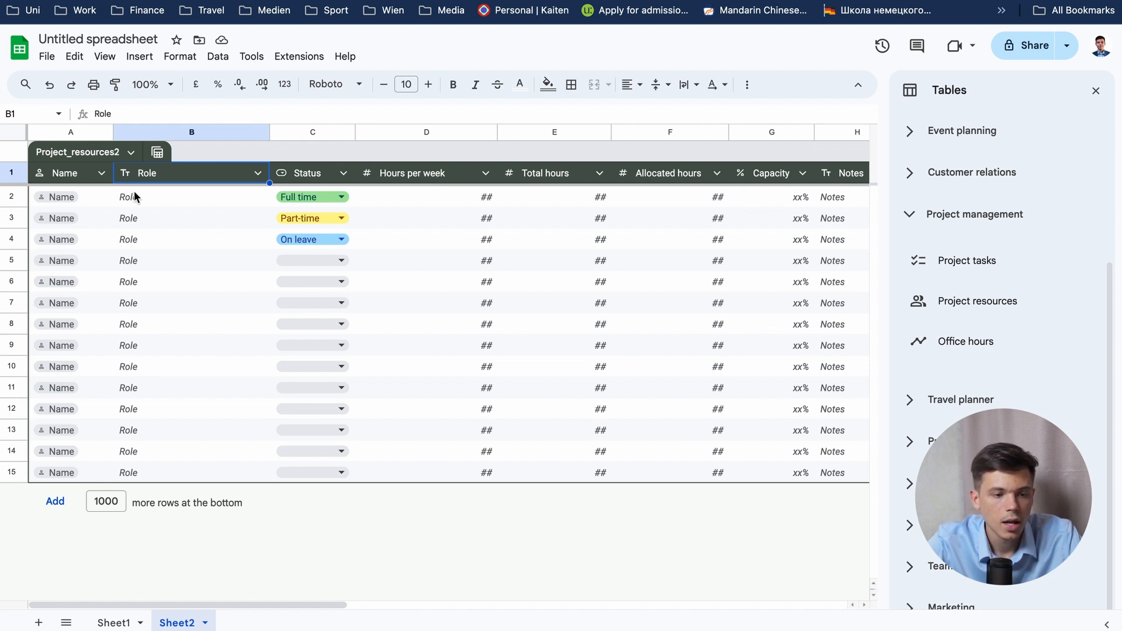
click(96, 174)
mouse_move(130, 204)
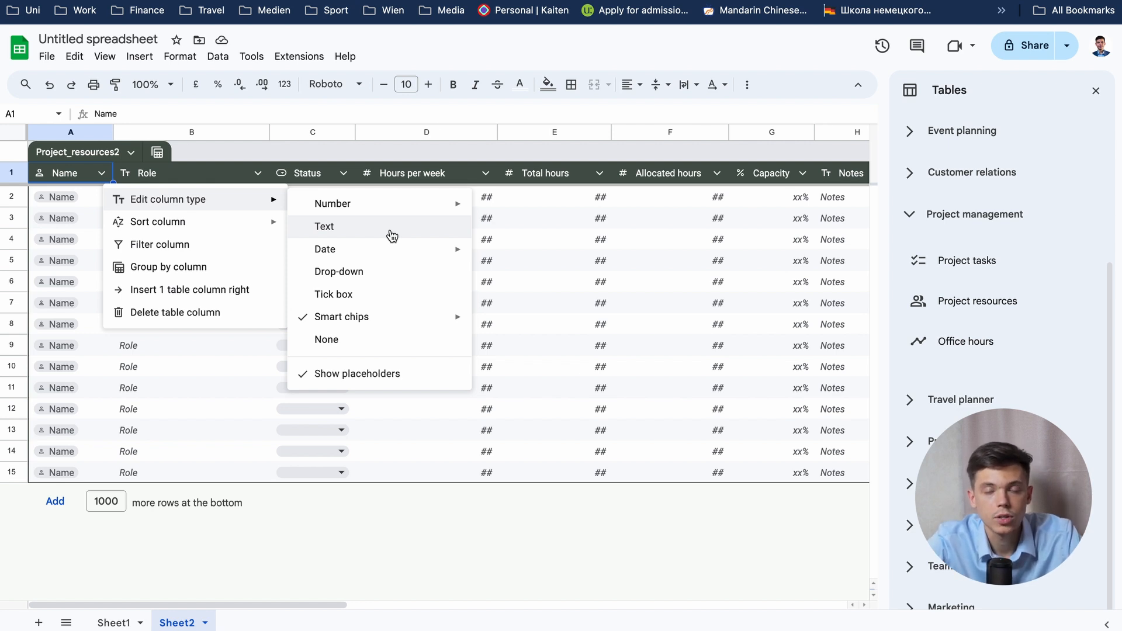
click(81, 245)
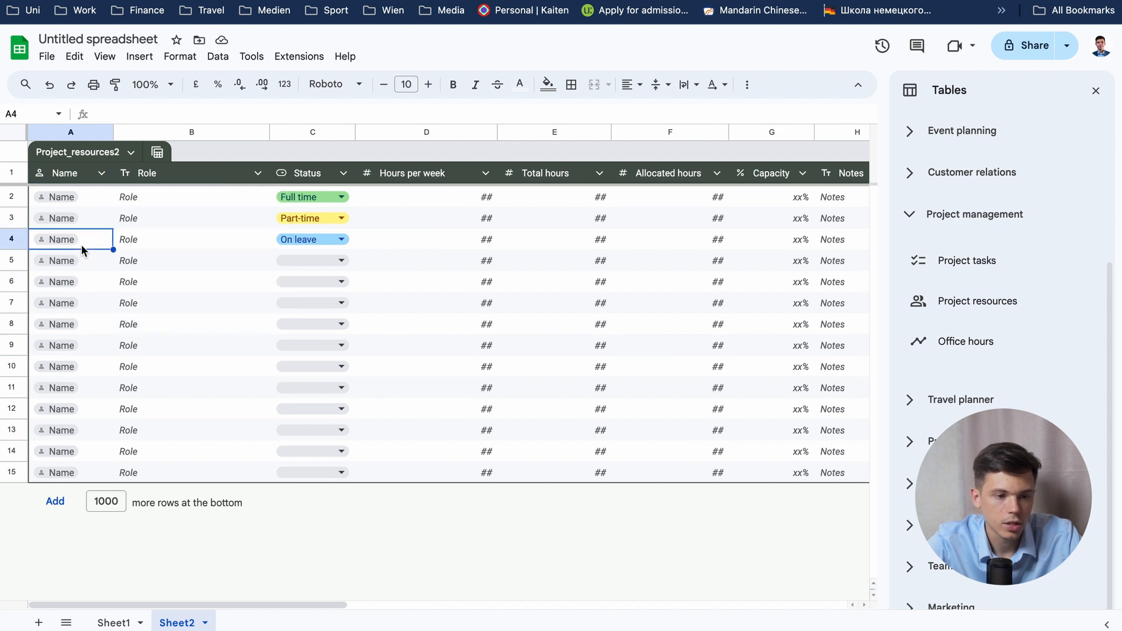
- Look over the Name, Role, Status and Hours per week headers of the Project resources table
click(80, 176)
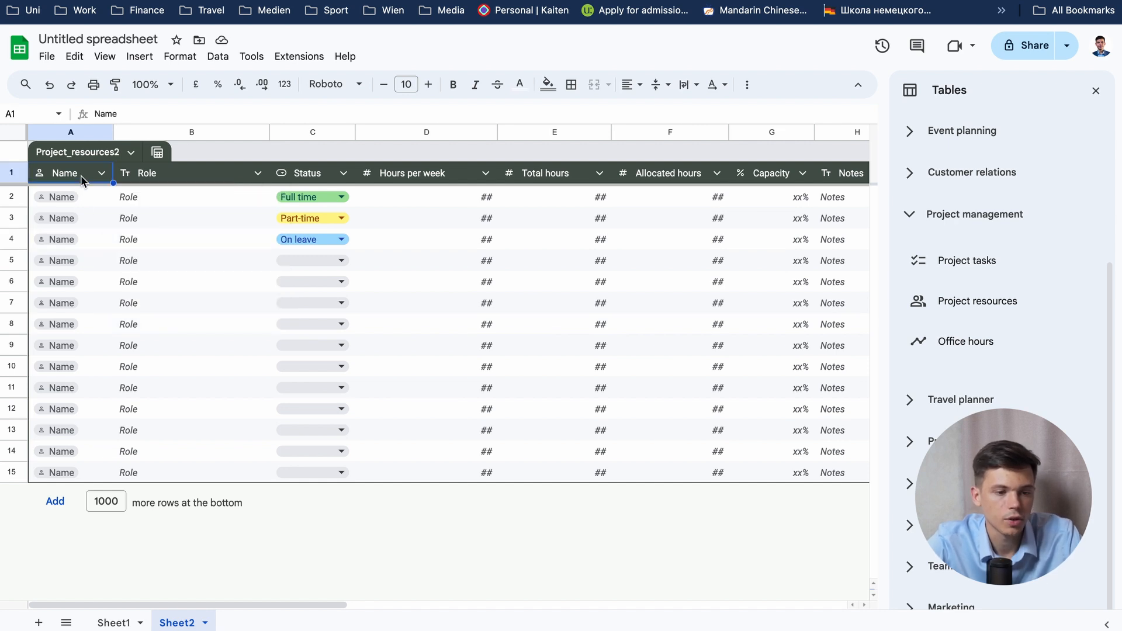
click(184, 179)
click(317, 177)
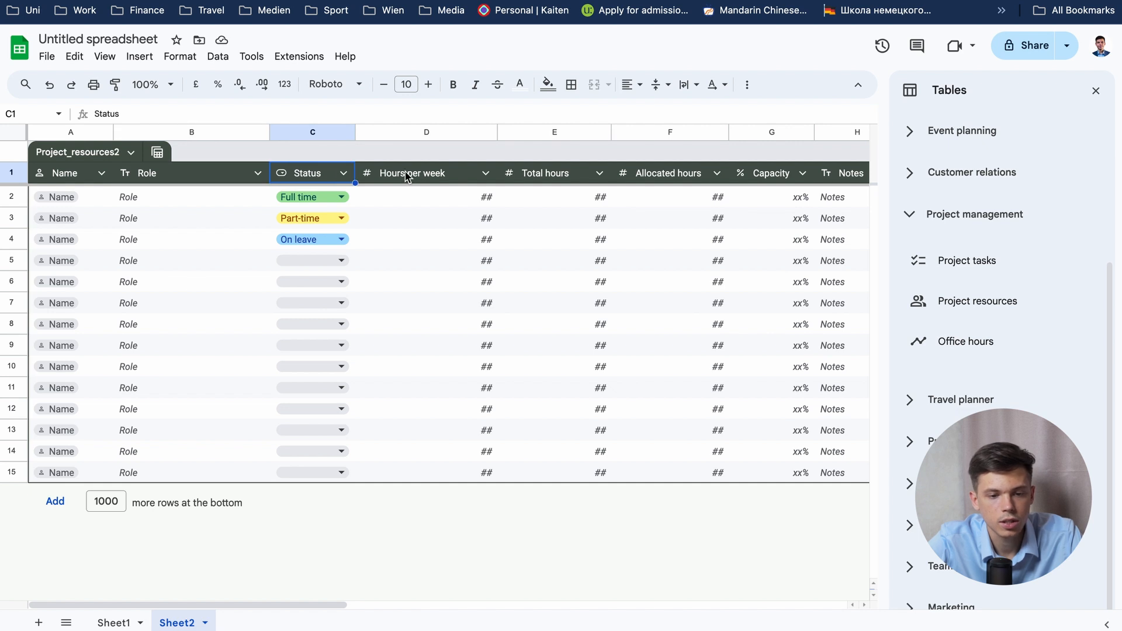
click(426, 173)
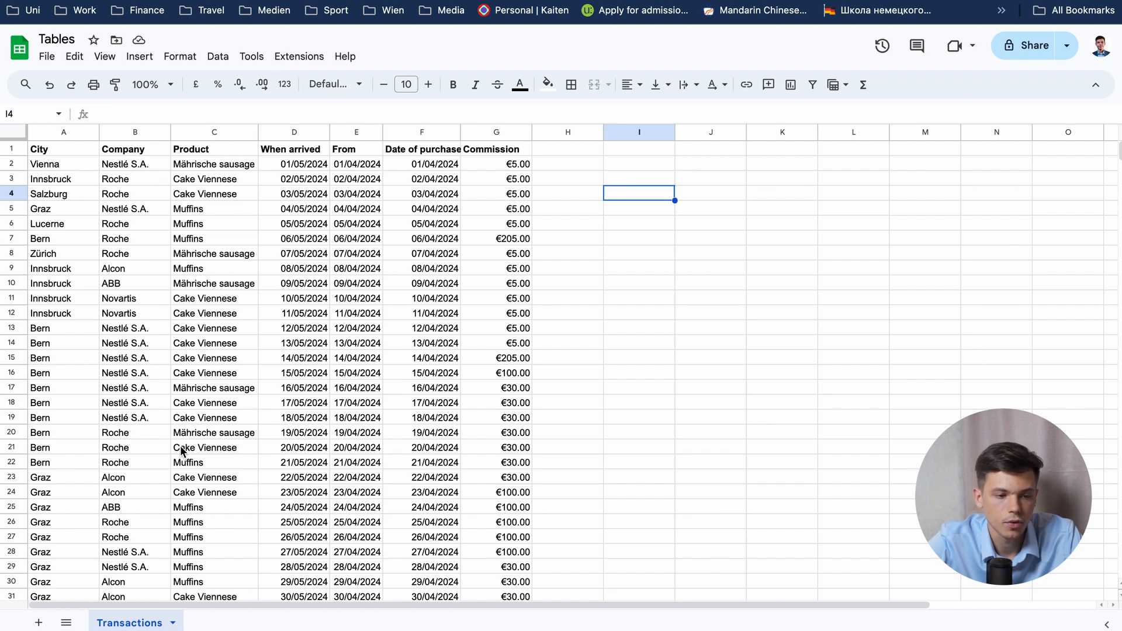
- Examine the Transactions data in the Tables spreadsheet, from its City, Company and Product headers down to the last filled row
click(63, 151)
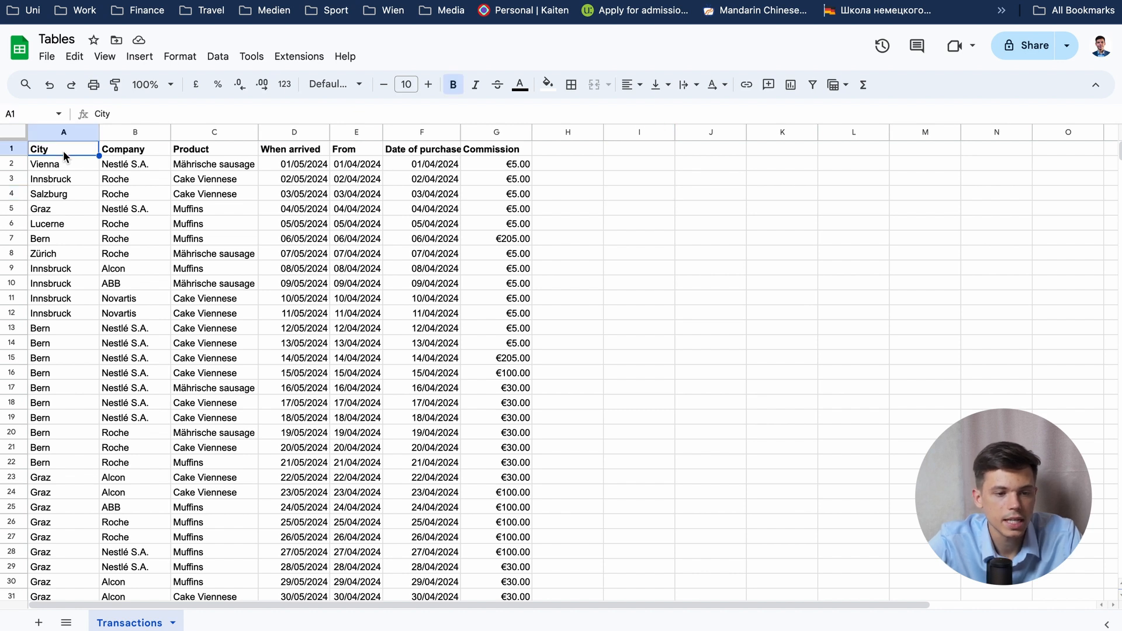
click(143, 156)
click(207, 157)
scroll(222, 419, down, 5)
scroll(226, 387, down, 20)
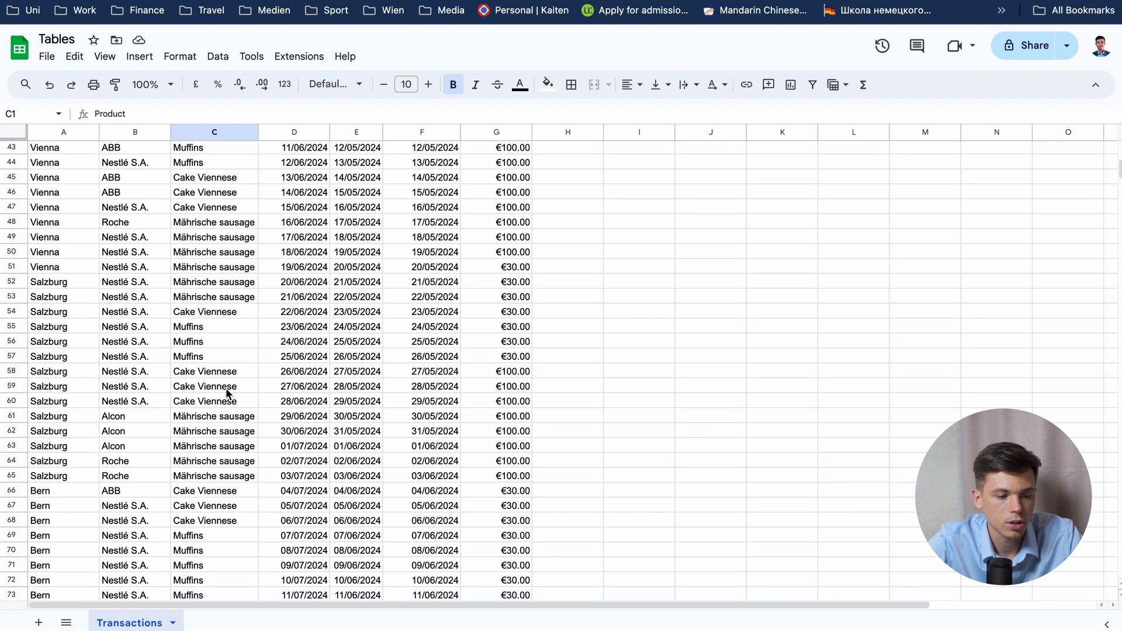
scroll(58, 356, up, 3)
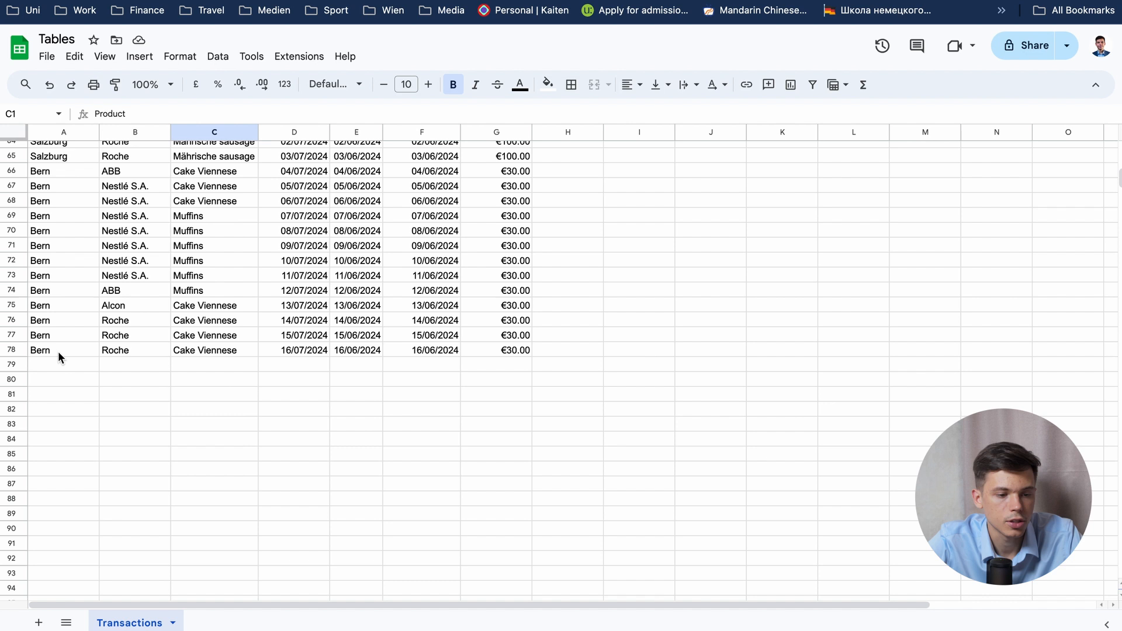
click(14, 350)
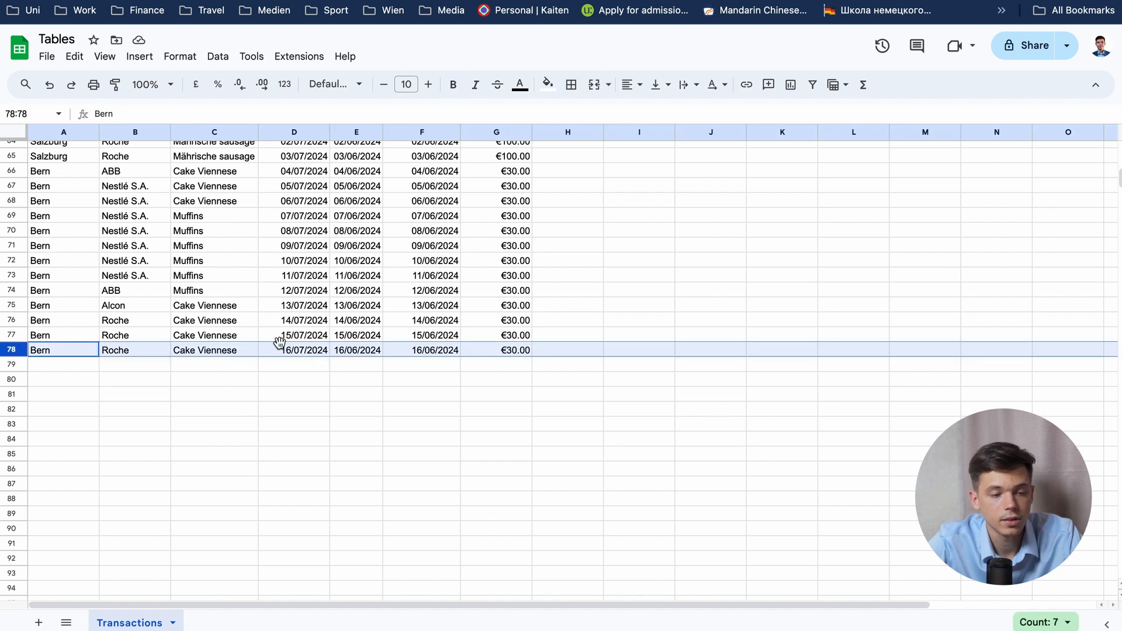
- Review sample city, arrival date and company entries in the first rows of the Transactions data
scroll(383, 345, up, 20)
click(58, 170)
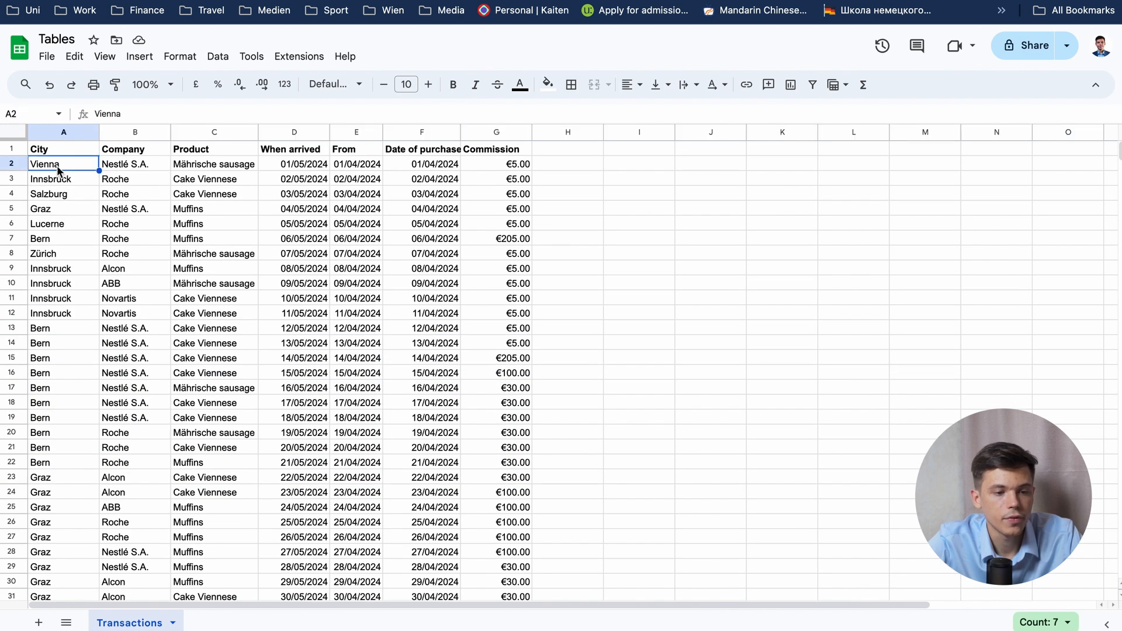
click(51, 209)
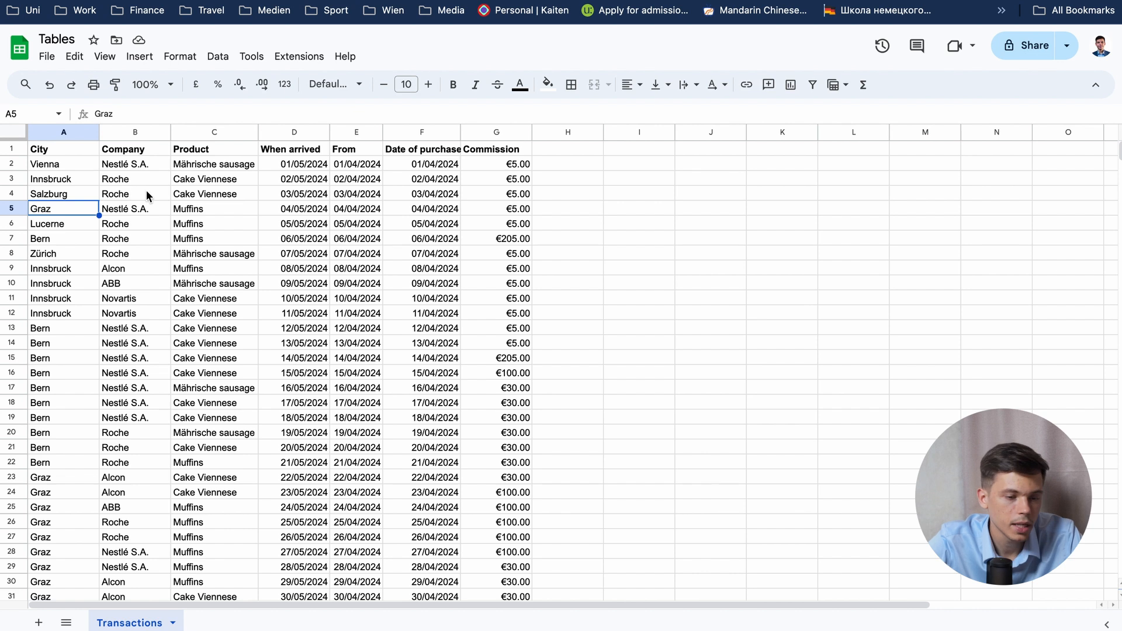
click(310, 210)
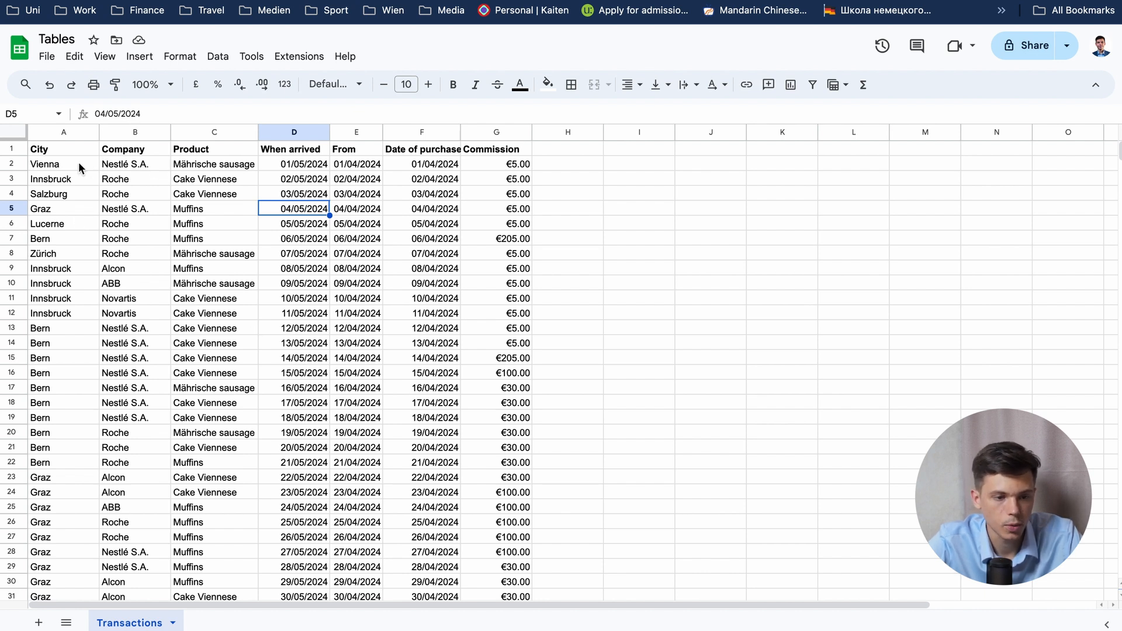
click(127, 213)
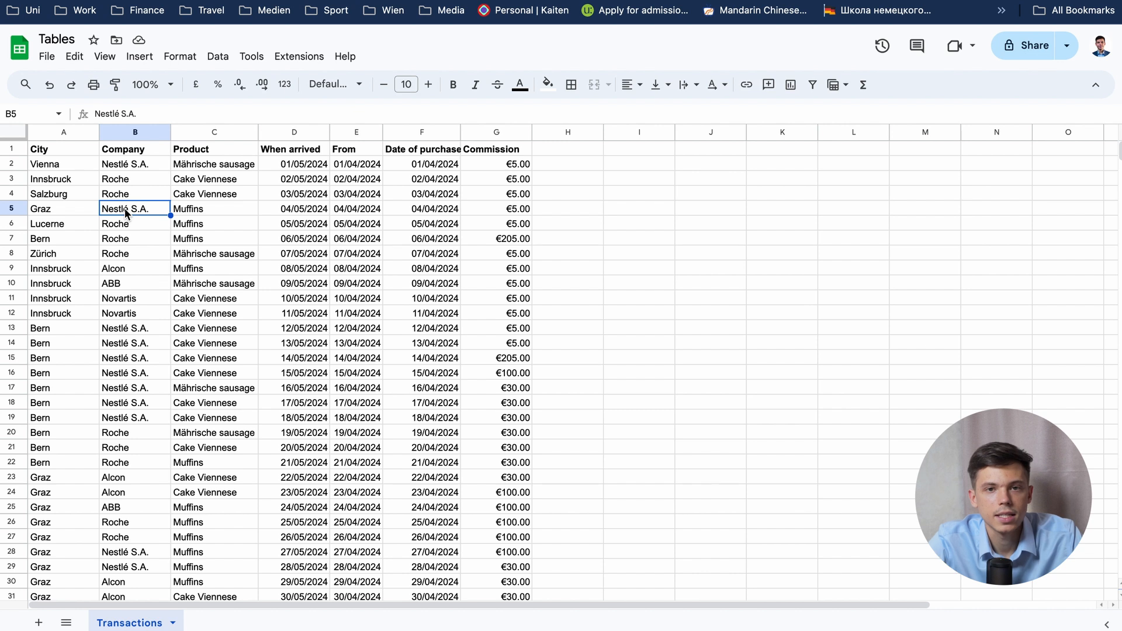
- Convert the entire Transactions data range A1:G78 to a table
click(236, 215)
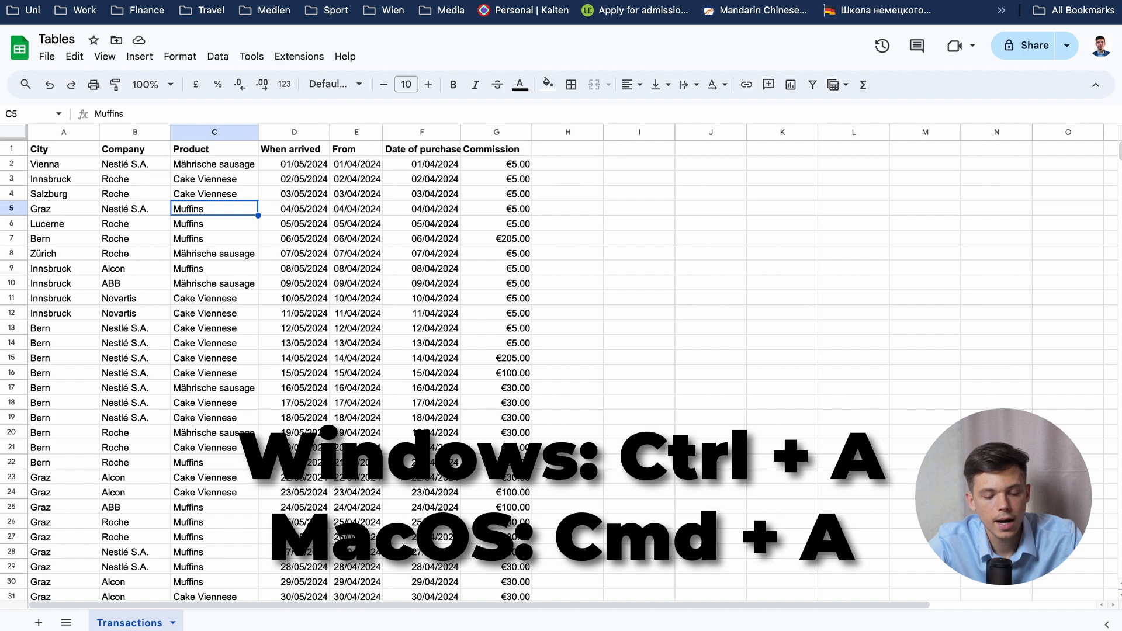
key(super+a)
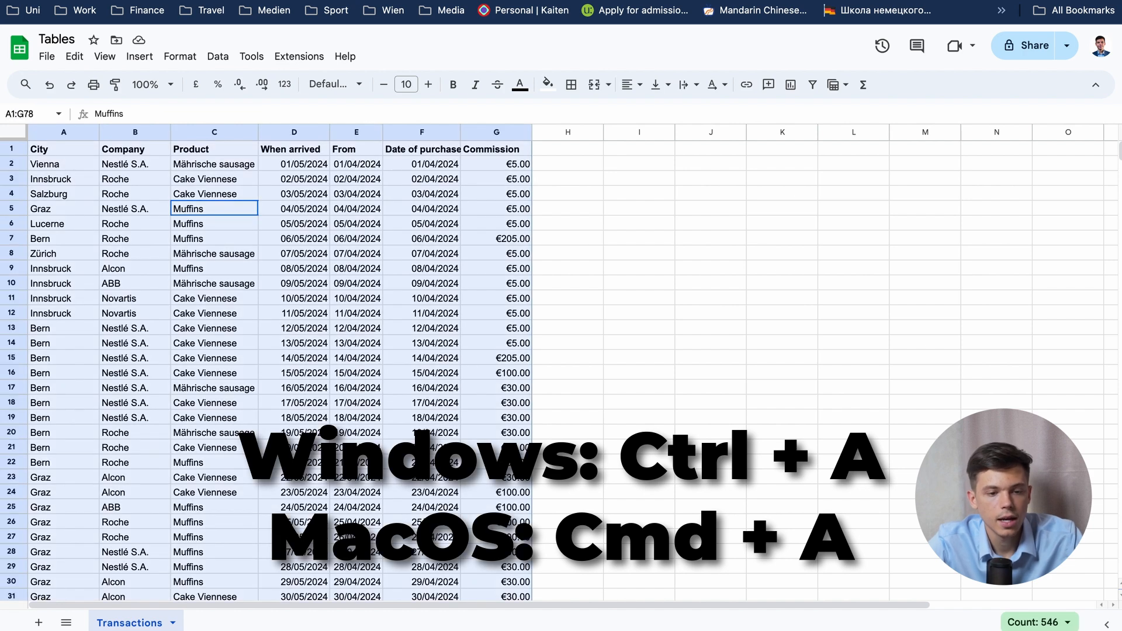
scroll(294, 298, down, 5)
scroll(294, 299, down, 15)
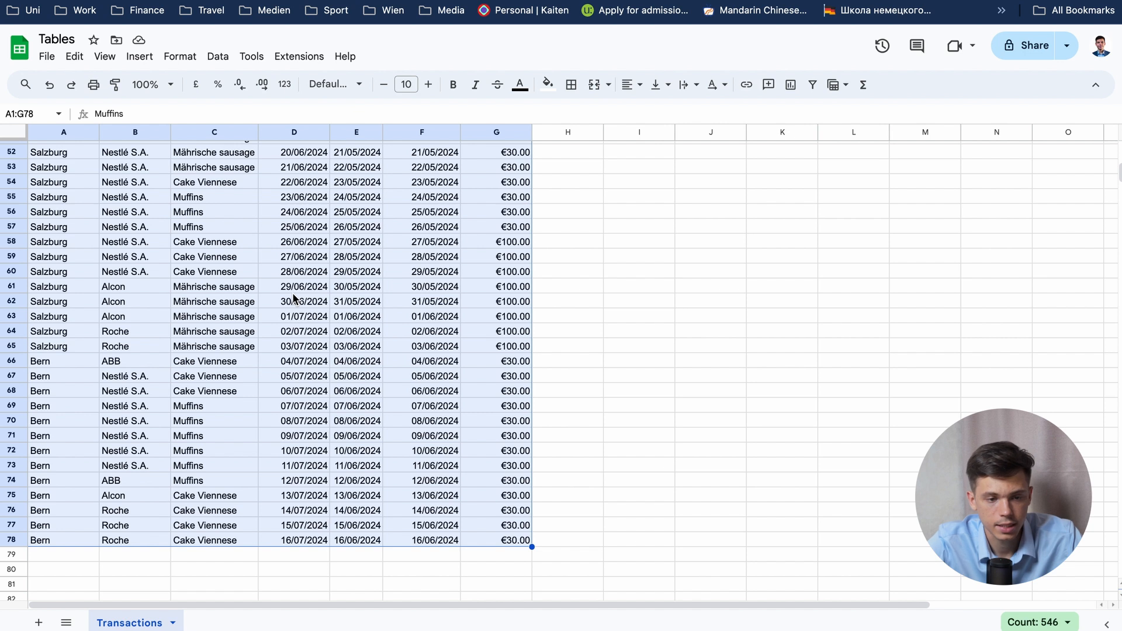
scroll(294, 298, up, 20)
click(180, 56)
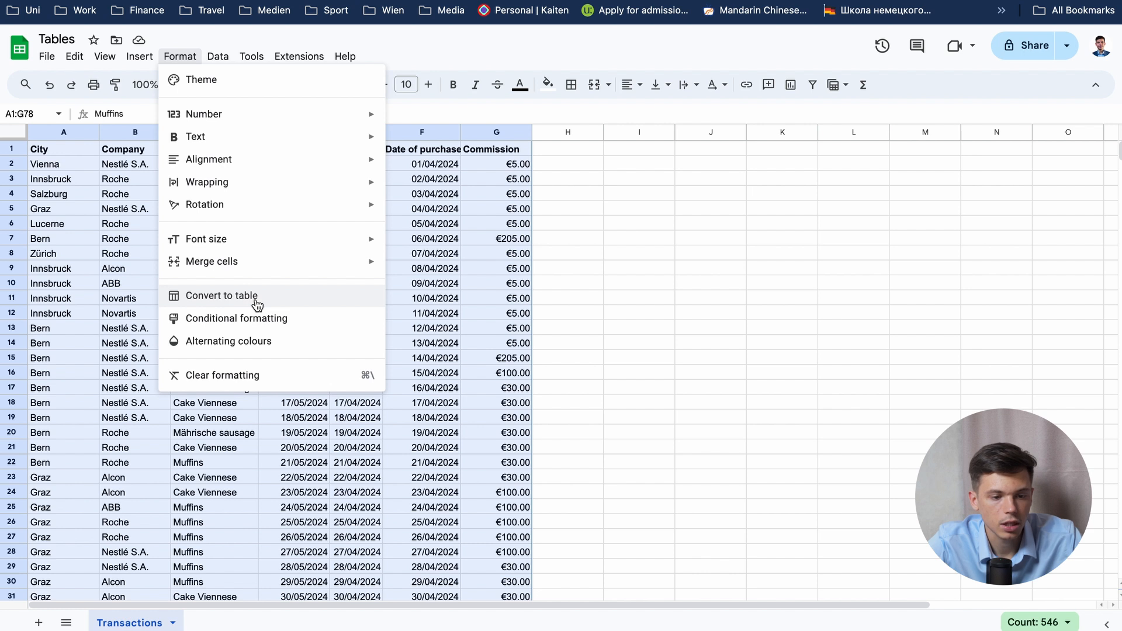
click(283, 303)
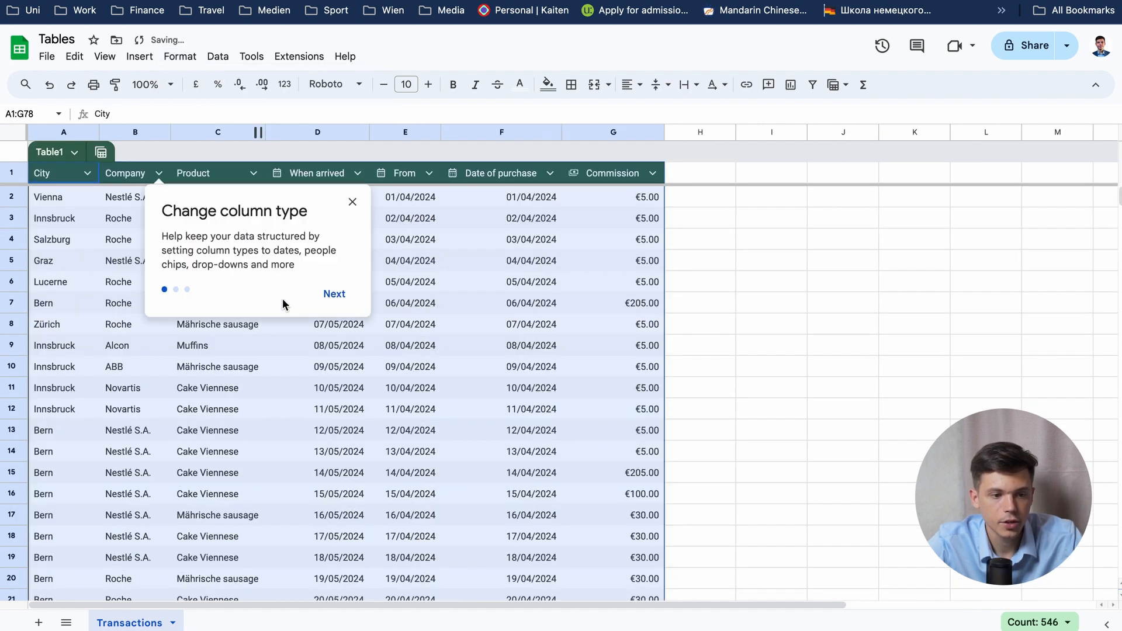
- Go through the introductory table tips to the end and leave the When arrived date cell without changing it
click(342, 296)
double_click(342, 291)
click(294, 183)
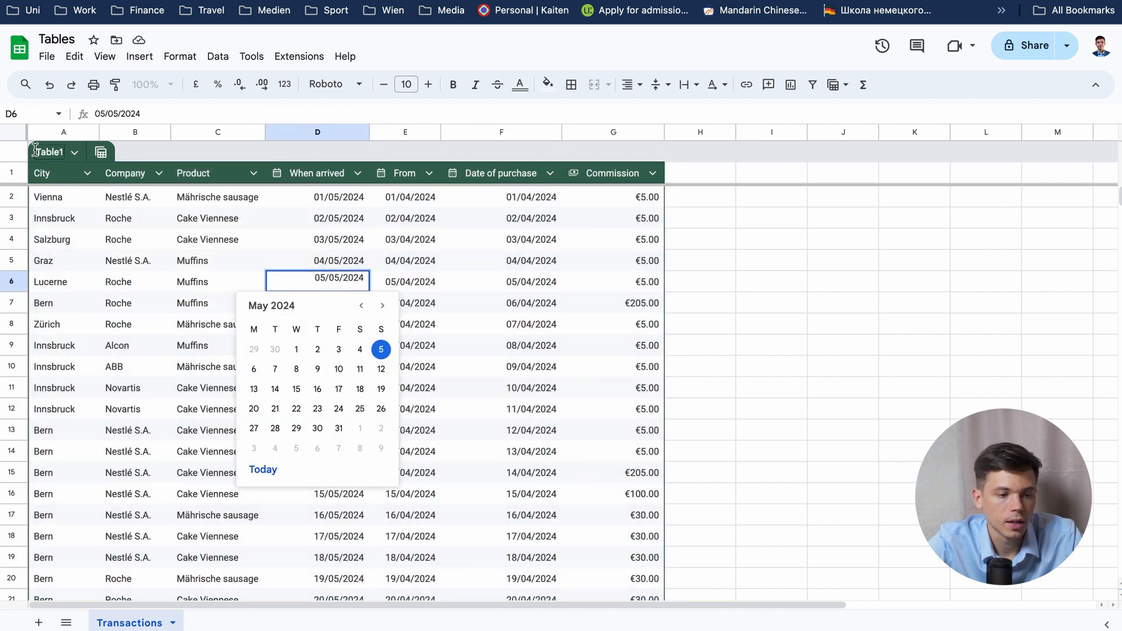
click(759, 288)
- Rename the new table as Transactions
click(54, 153)
text(T)
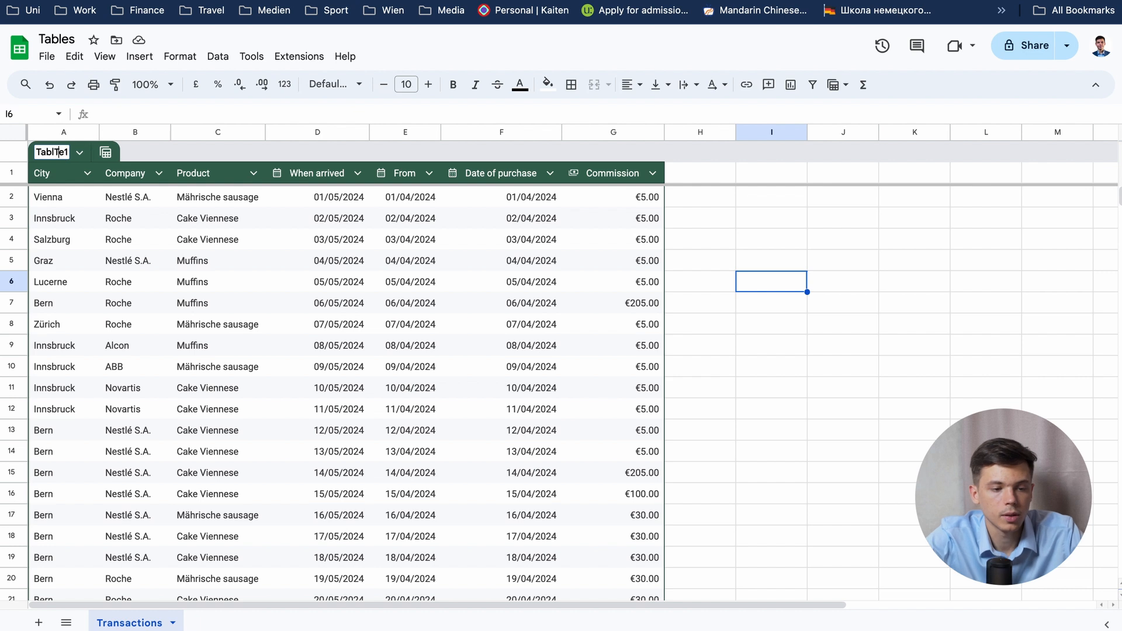
key(ctrl+a)
text(Tr)
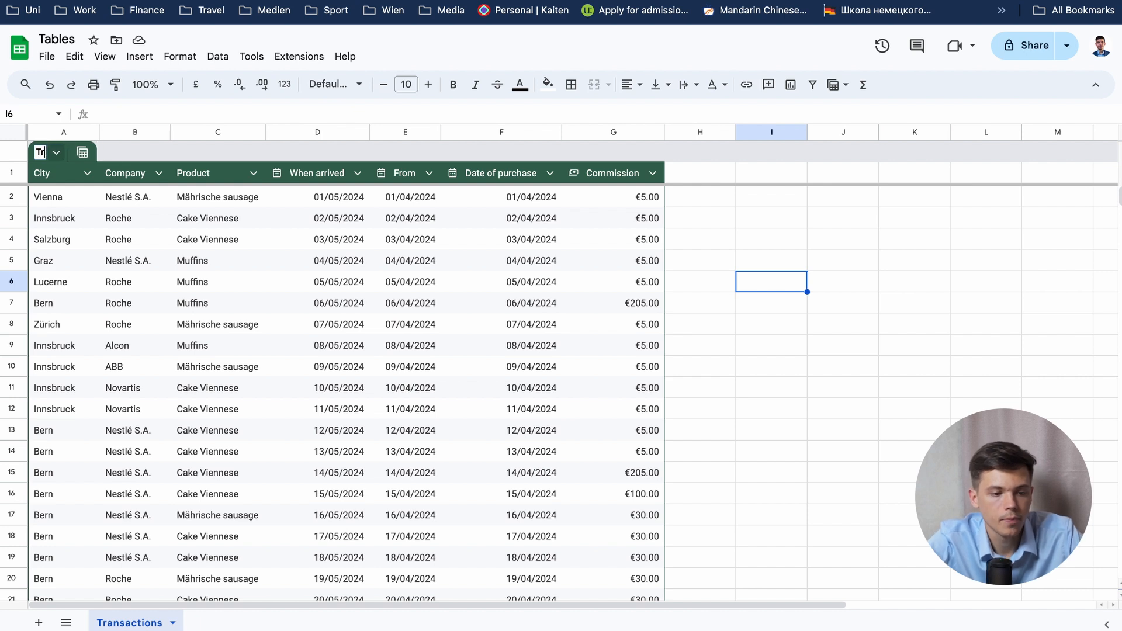
text(ansac)
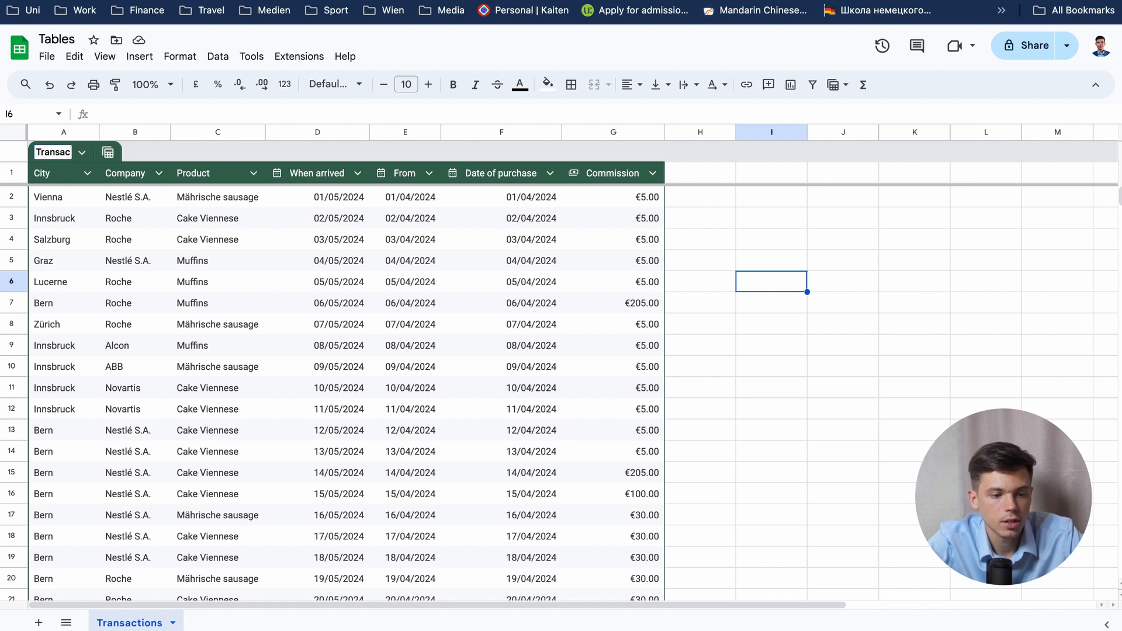
text(tions)
click(700, 261)
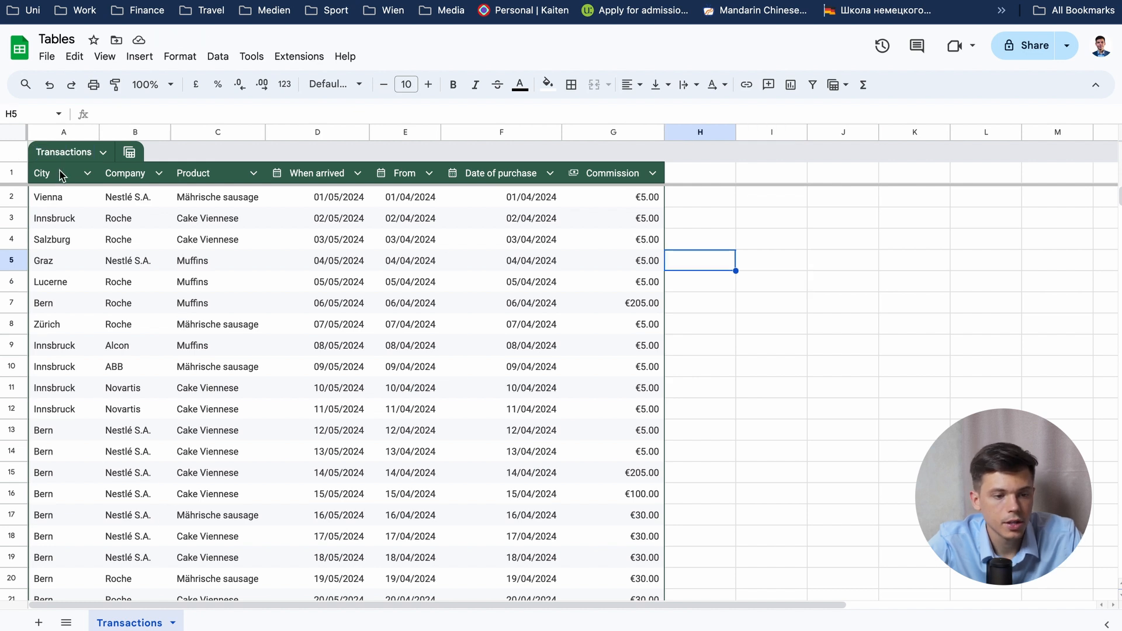
- Set the City column's type to Text
click(87, 173)
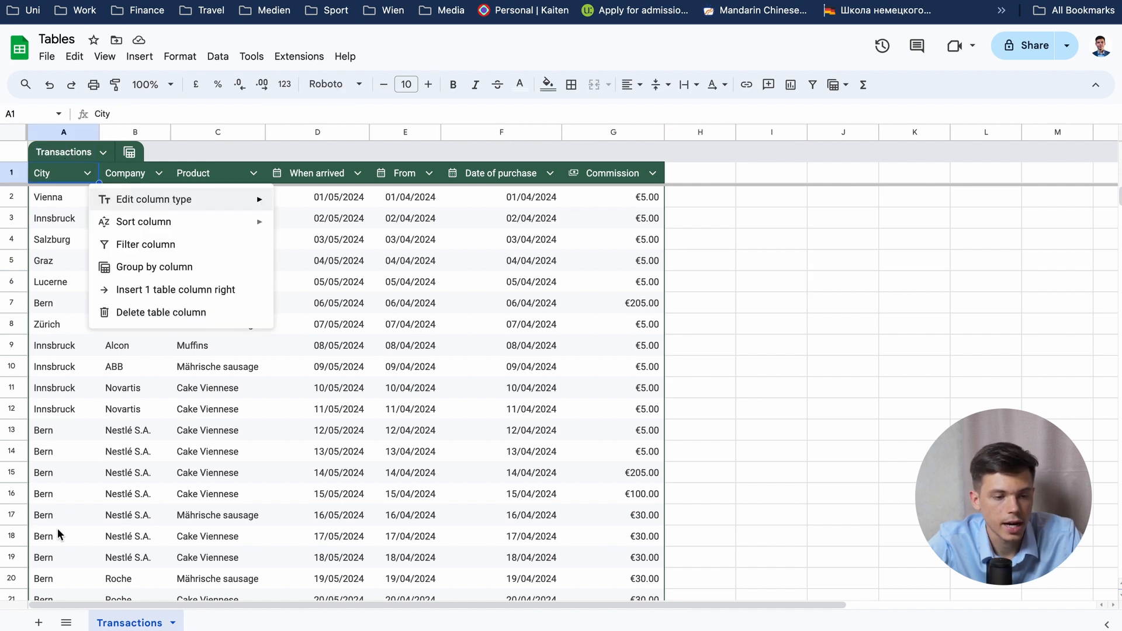
mouse_move(220, 208)
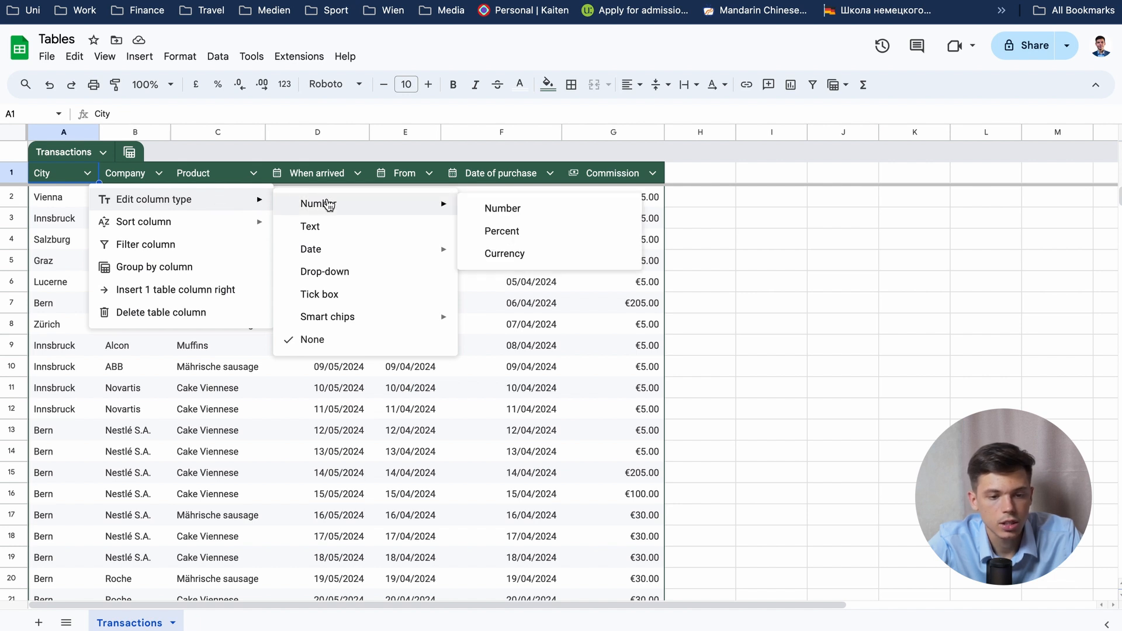
click(326, 228)
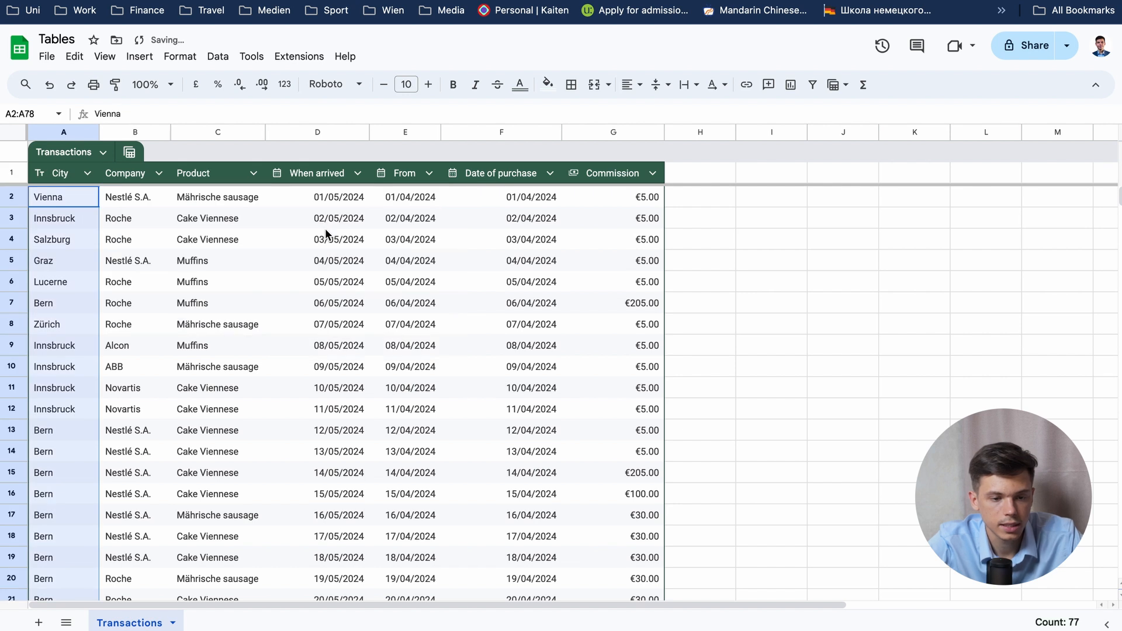
- Set the When arrived column's type to Date, using the plain Date format
click(355, 175)
mouse_move(382, 199)
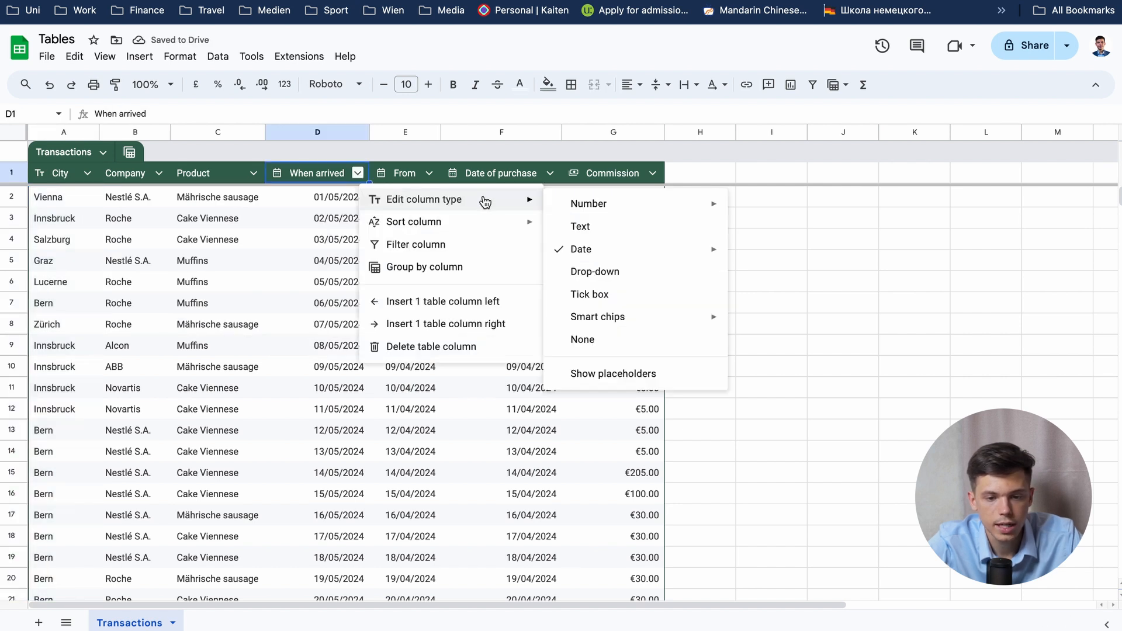
mouse_move(590, 250)
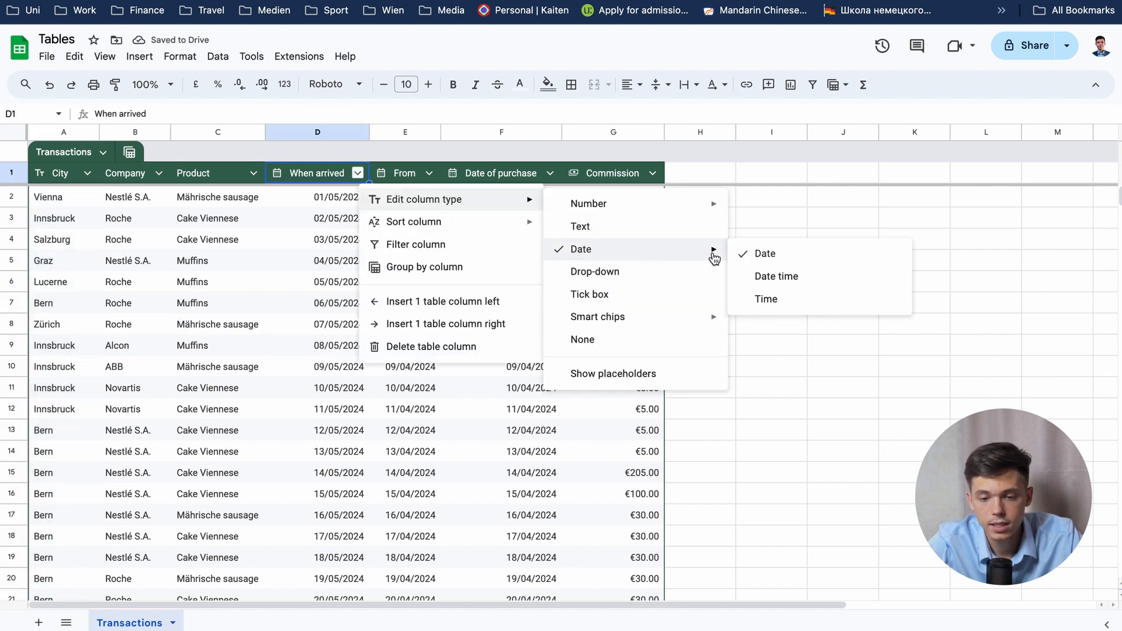
click(765, 255)
- View the From column's options, close them without a change, and look over the table's first rows
click(429, 173)
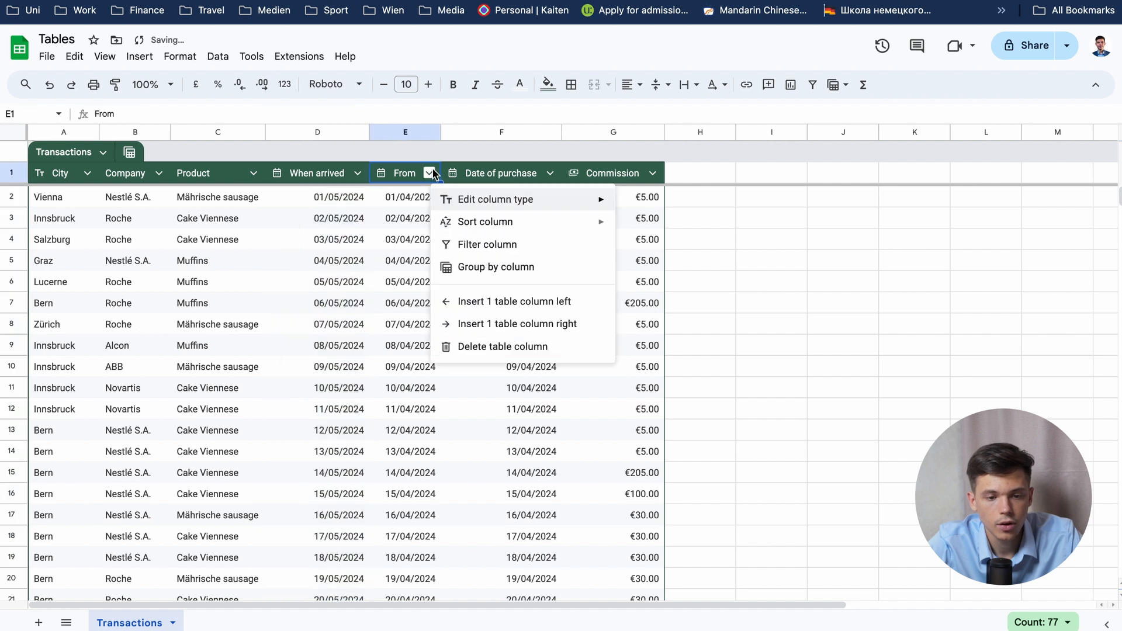
click(431, 219)
click(503, 215)
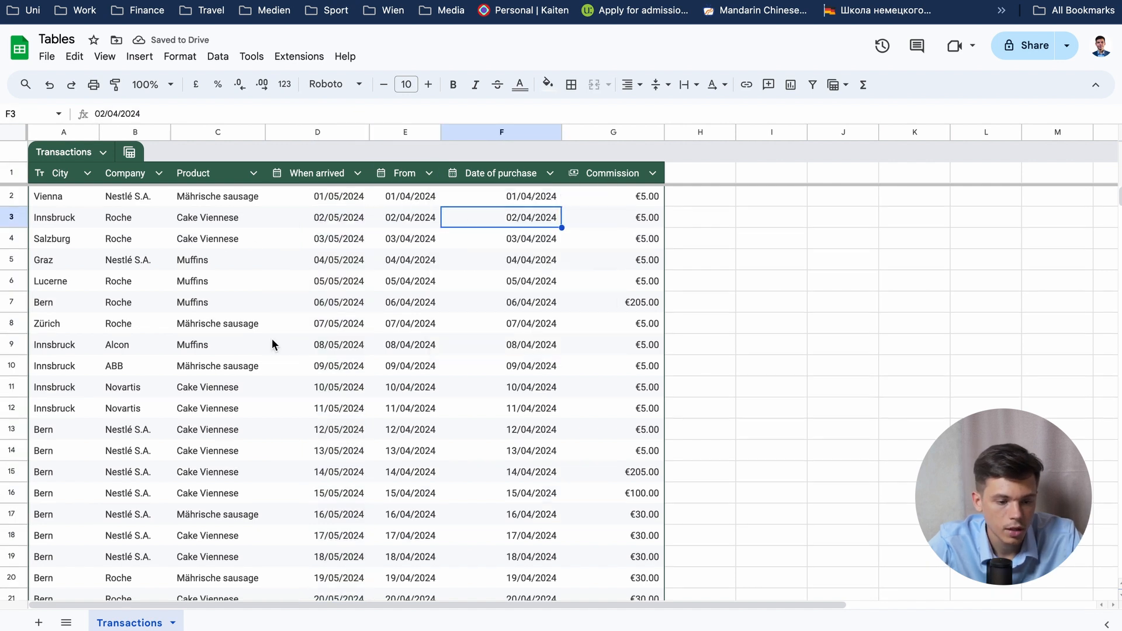
scroll(271, 339, down, 5)
scroll(272, 339, up, 5)
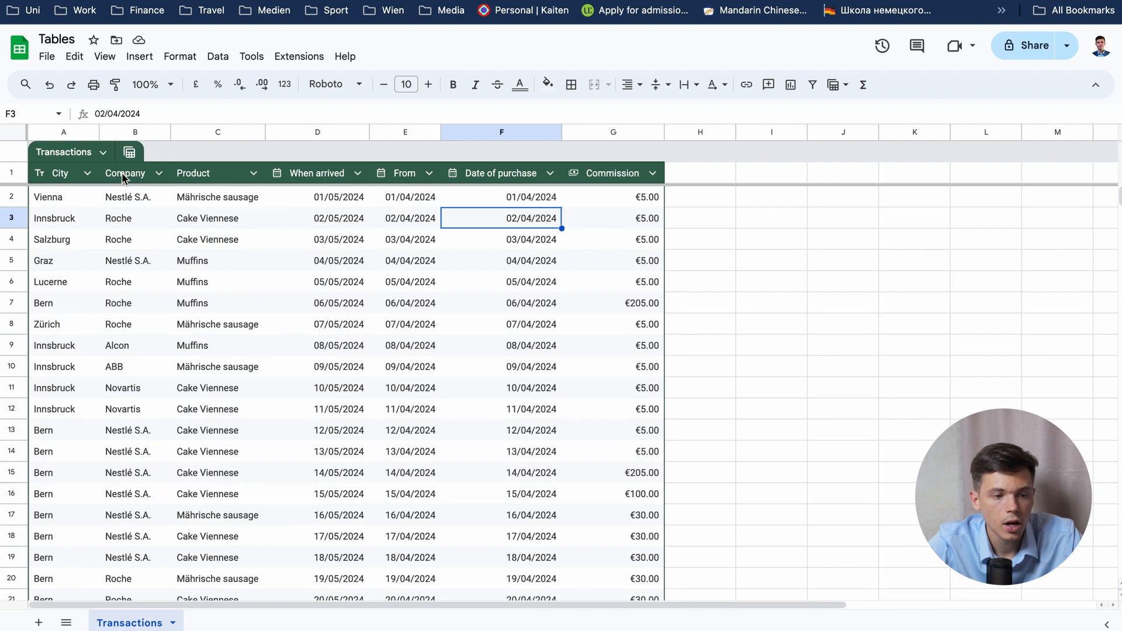
- View the filter options of the City column and cancel without filtering
click(52, 173)
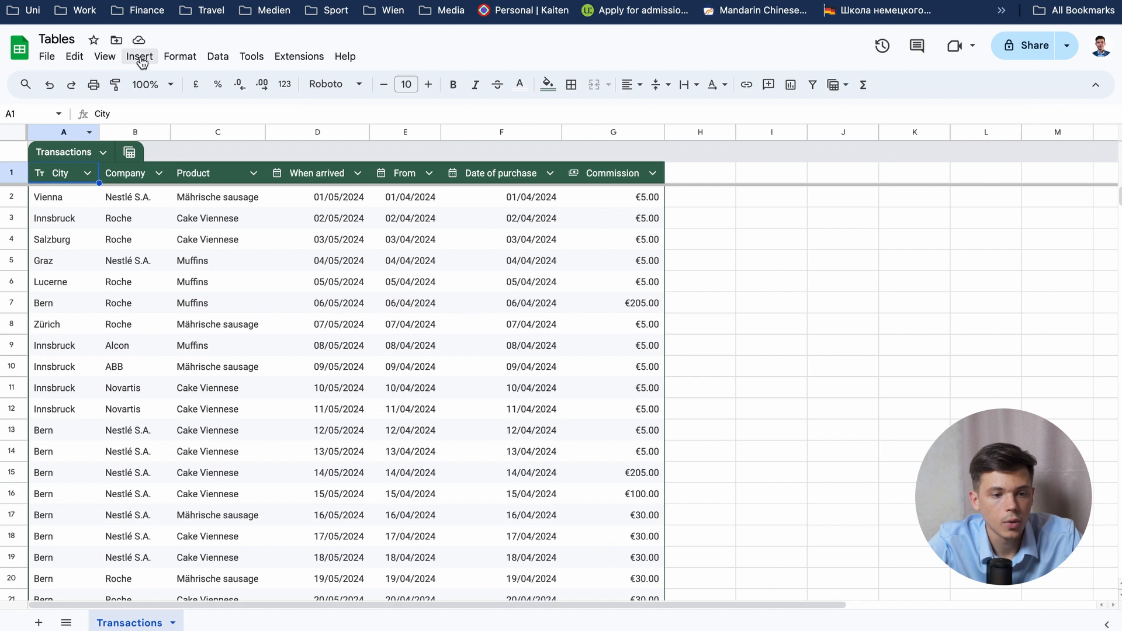
click(88, 173)
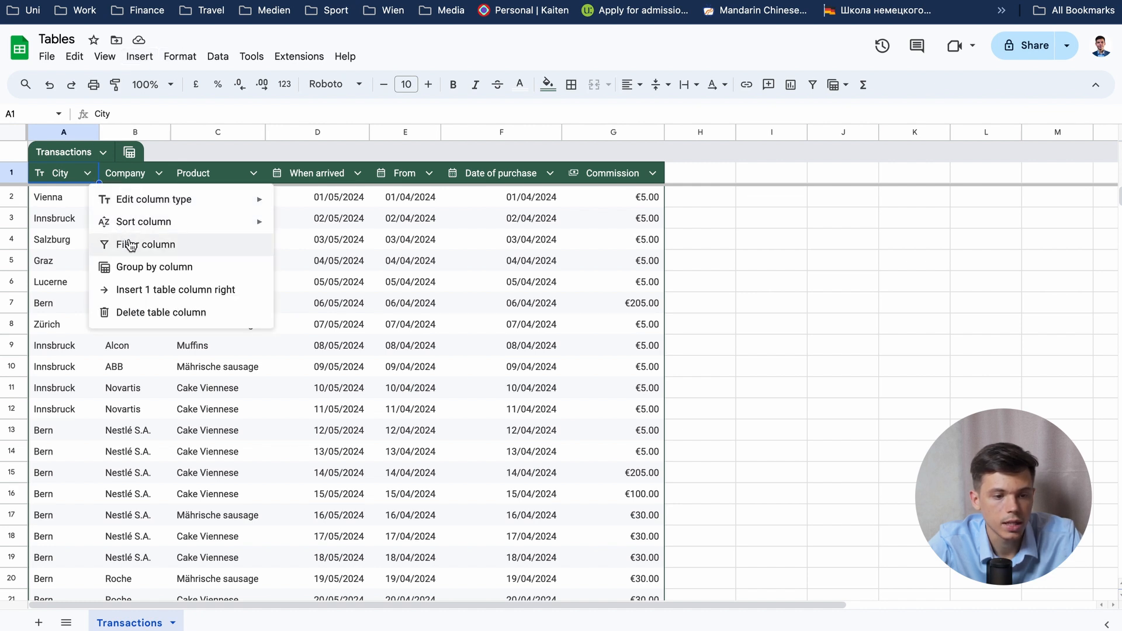
click(220, 251)
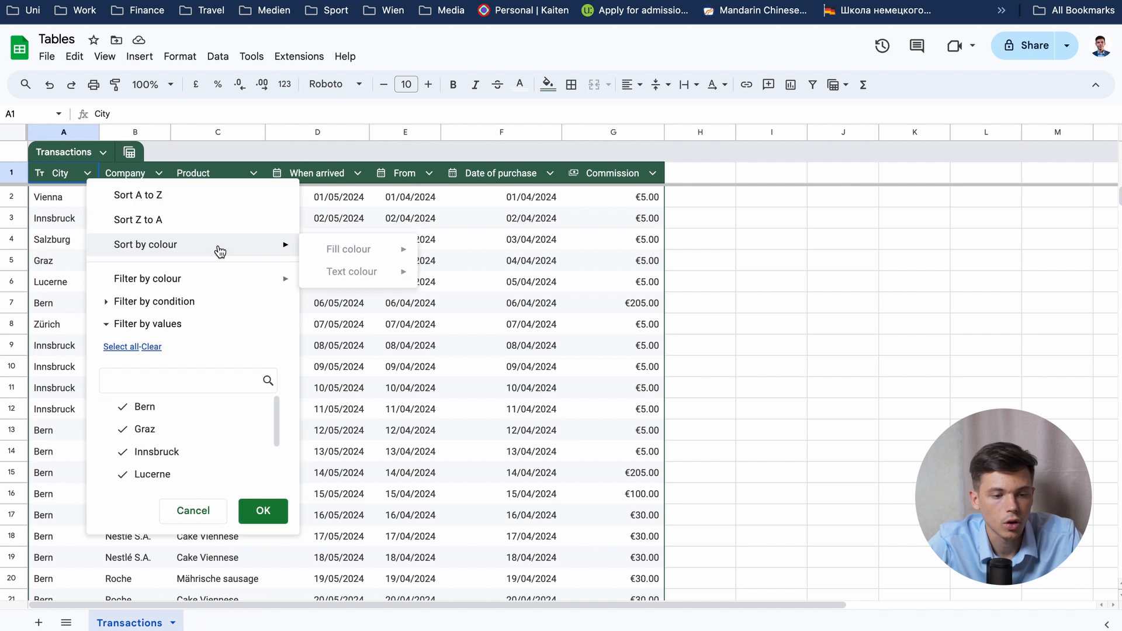
click(193, 510)
click(529, 388)
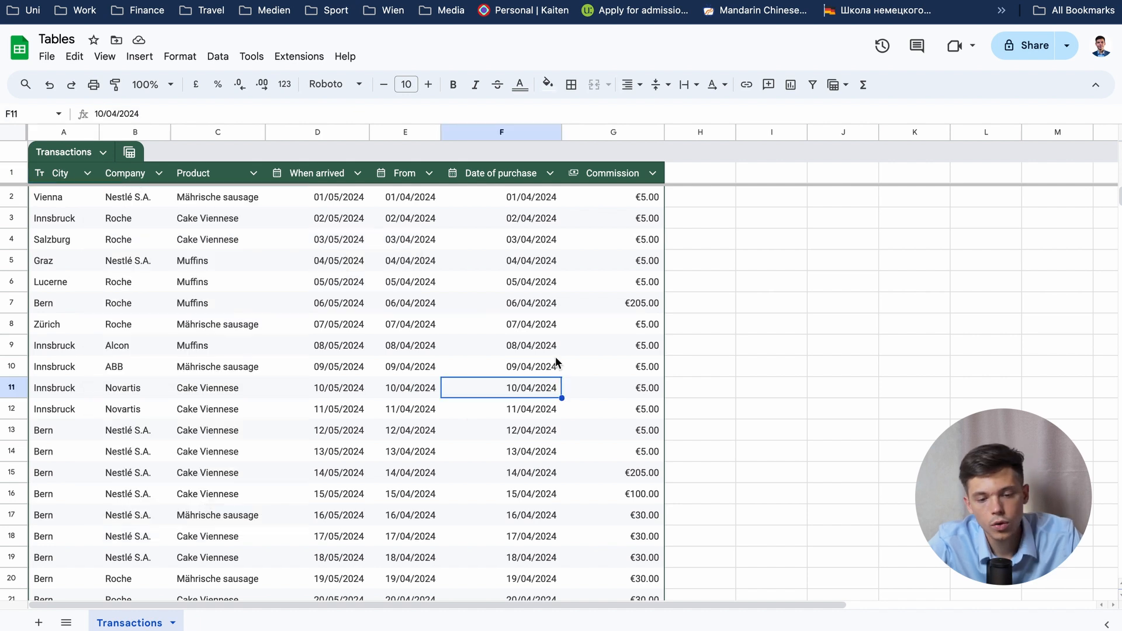
- Add a new row directly below the table's last row with the city Berlin in cell A79
scroll(458, 431, down, 7)
scroll(458, 425, down, 15)
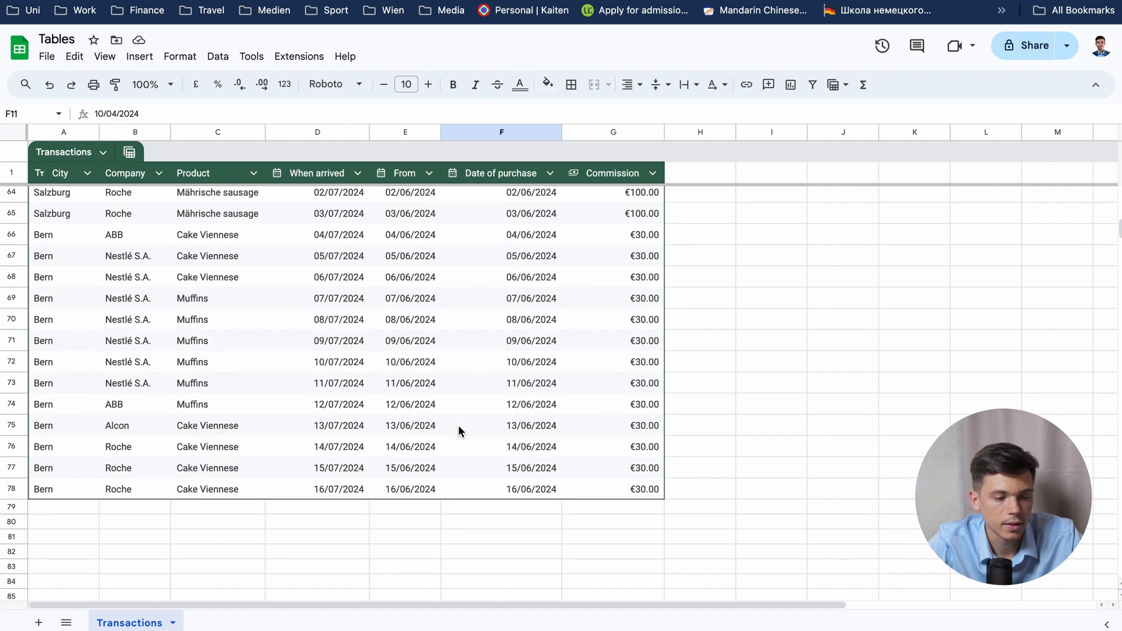
click(88, 453)
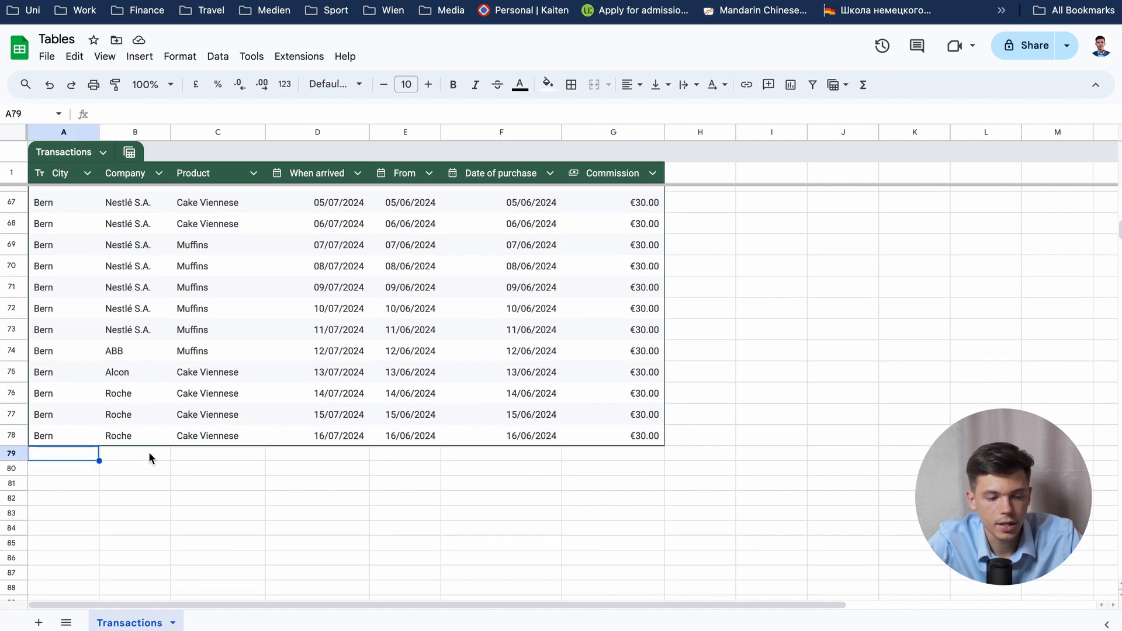
text(Berlin)
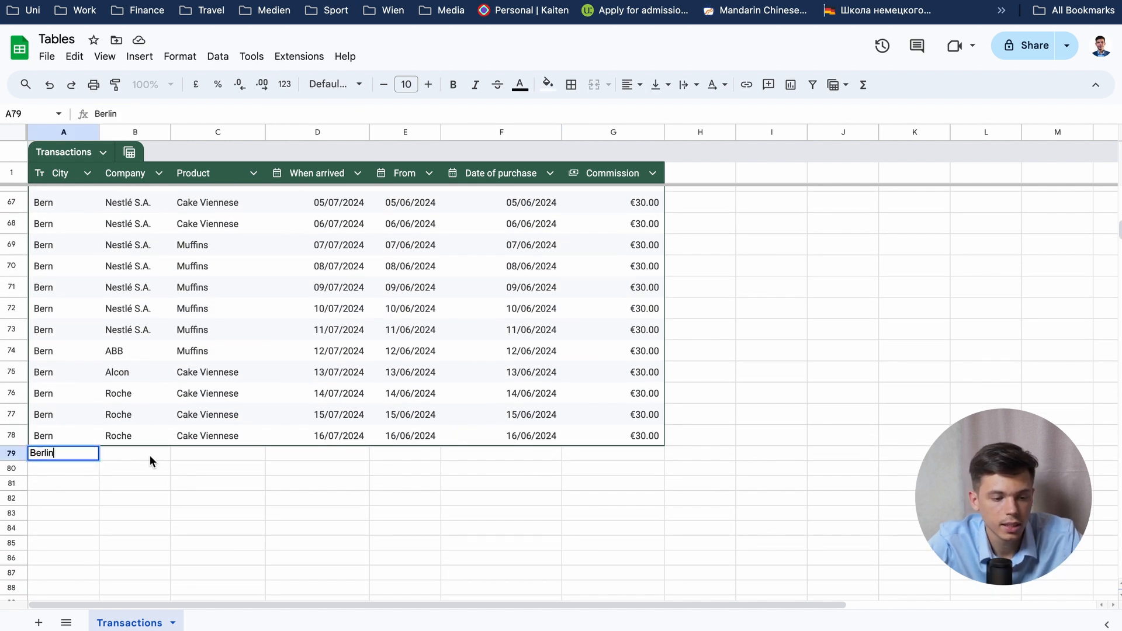
click(188, 519)
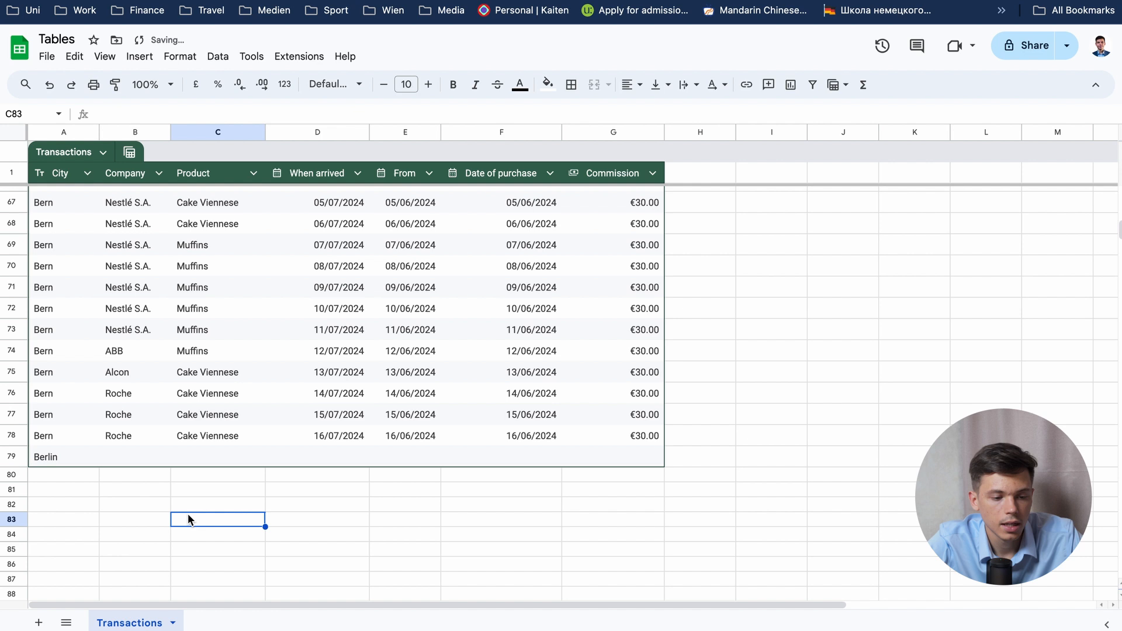
click(73, 455)
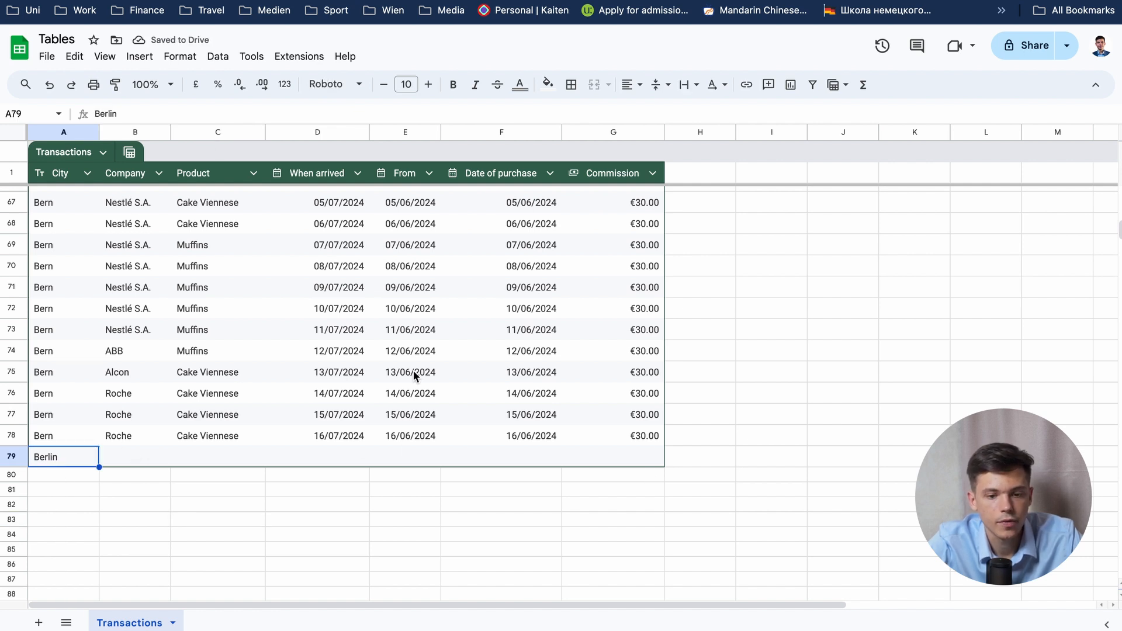
scroll(414, 375, up, 20)
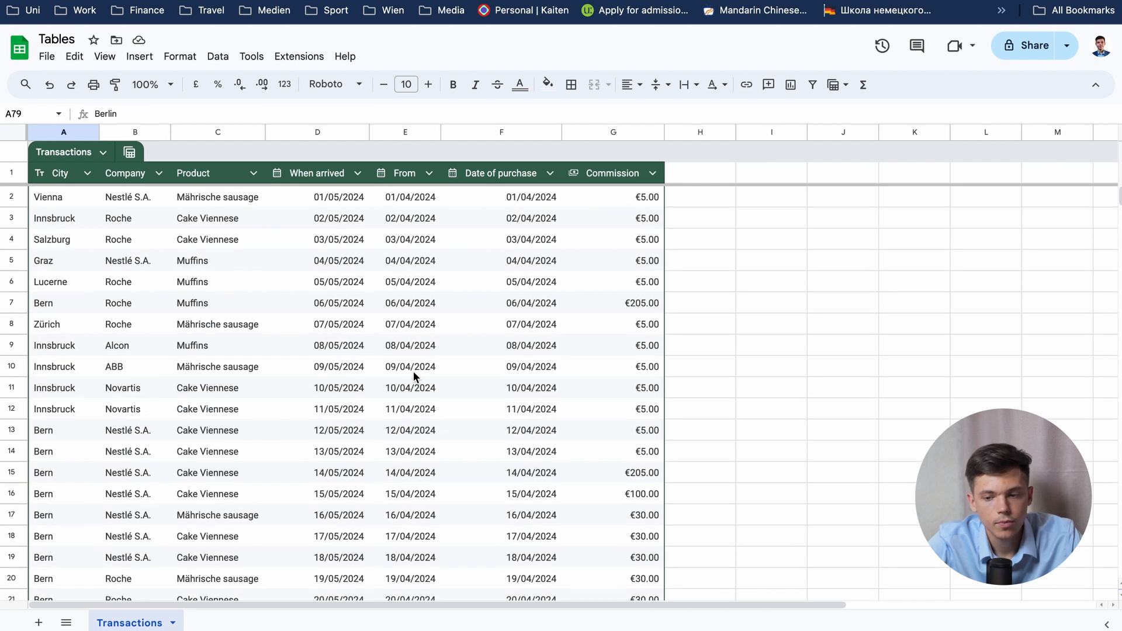
click(255, 225)
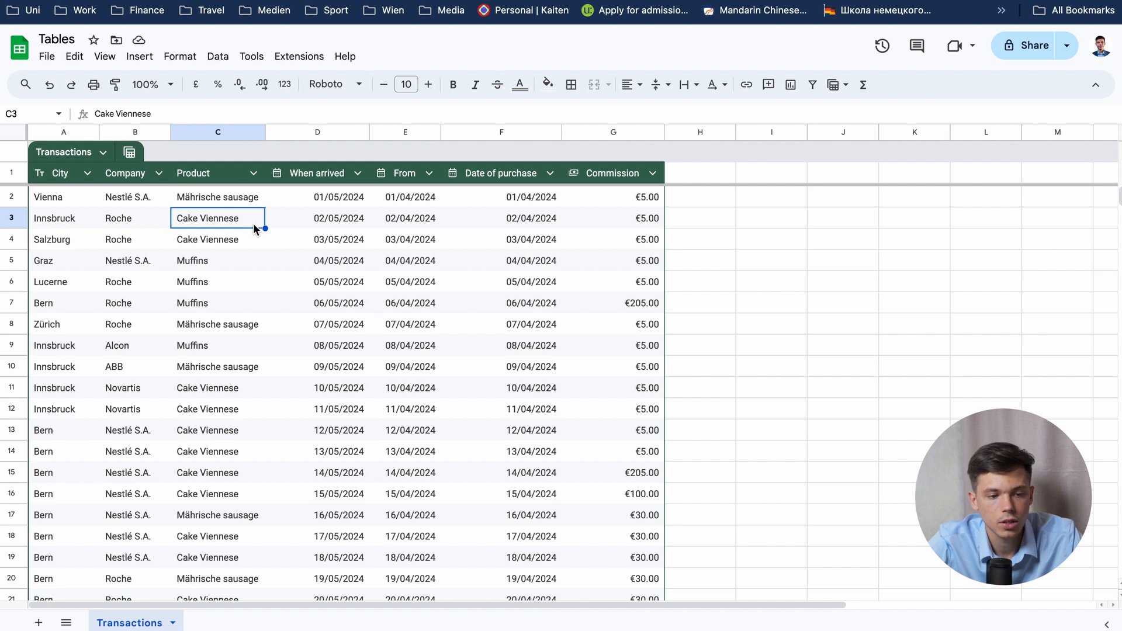
click(316, 300)
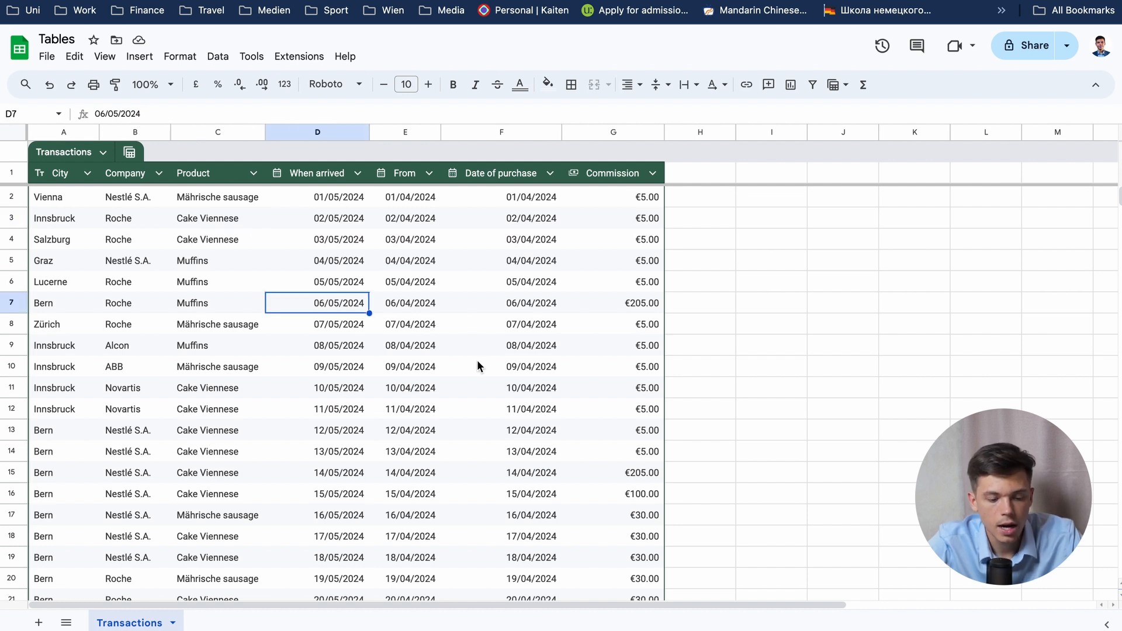
- Select the whole Transactions table and delete columns A to G to clear the sheet
click(478, 366)
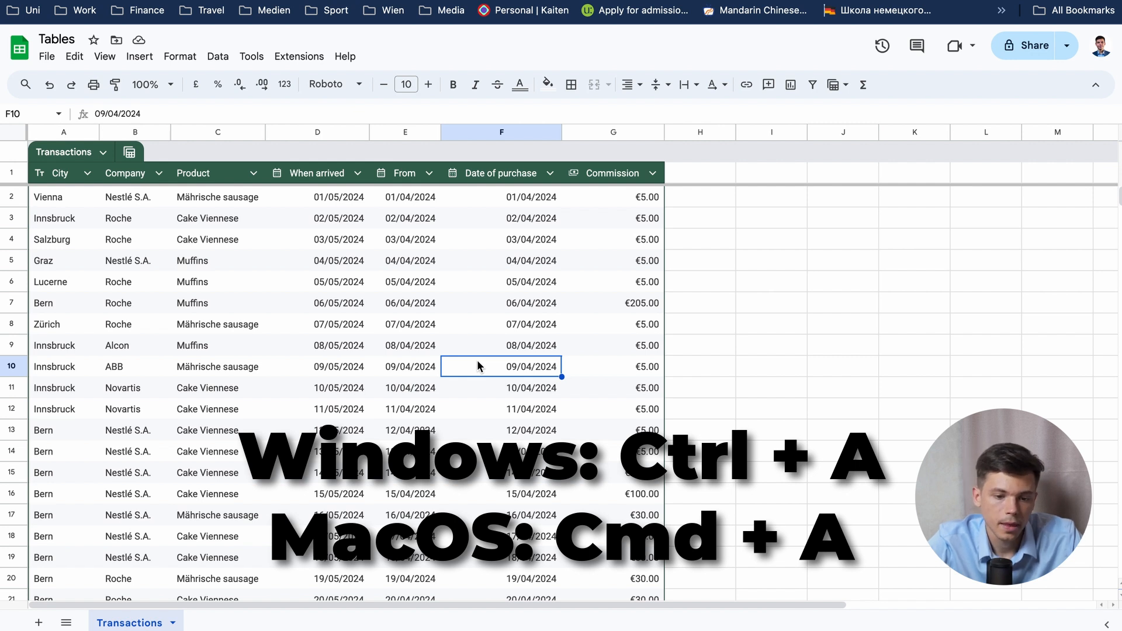
key(super+a)
right_click(292, 231)
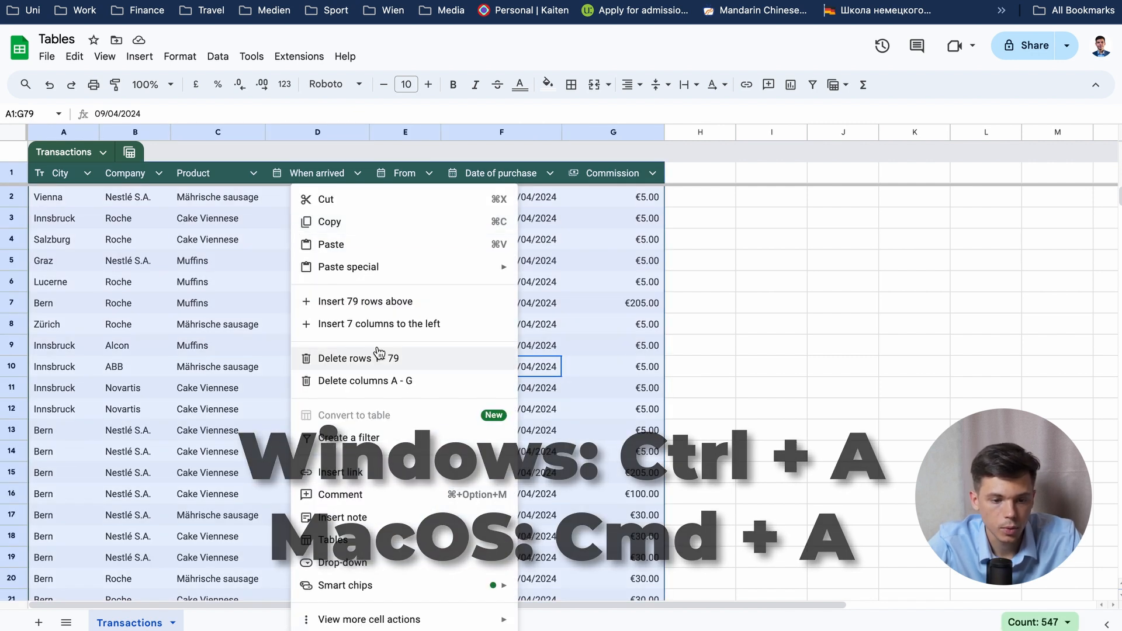
click(442, 387)
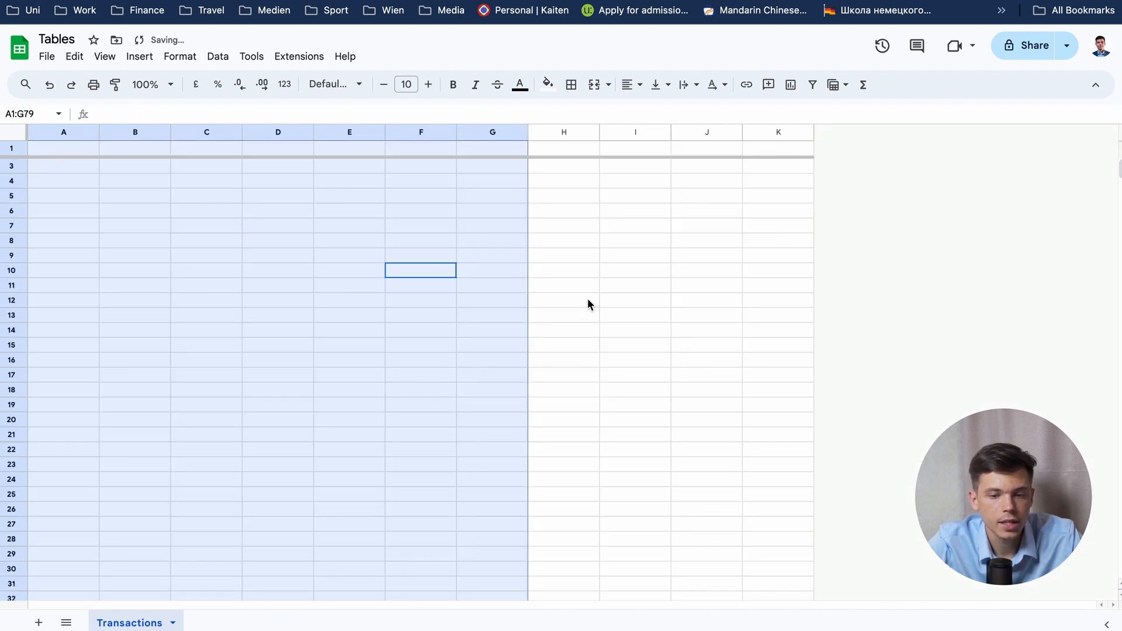
click(602, 289)
scroll(612, 296, up, 1)
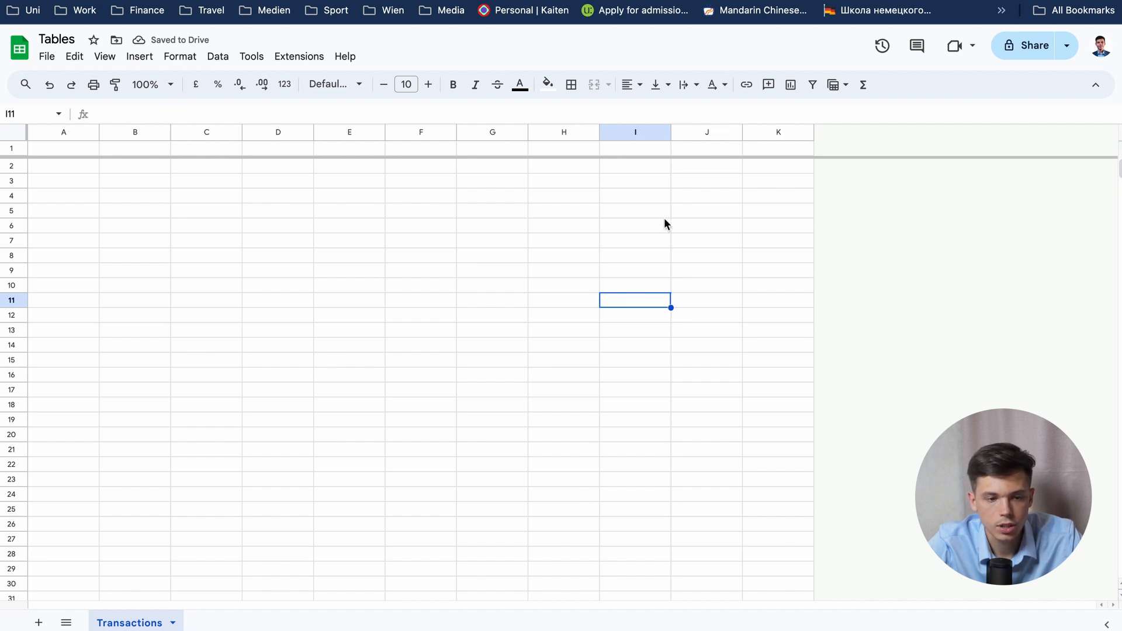
click(123, 198)
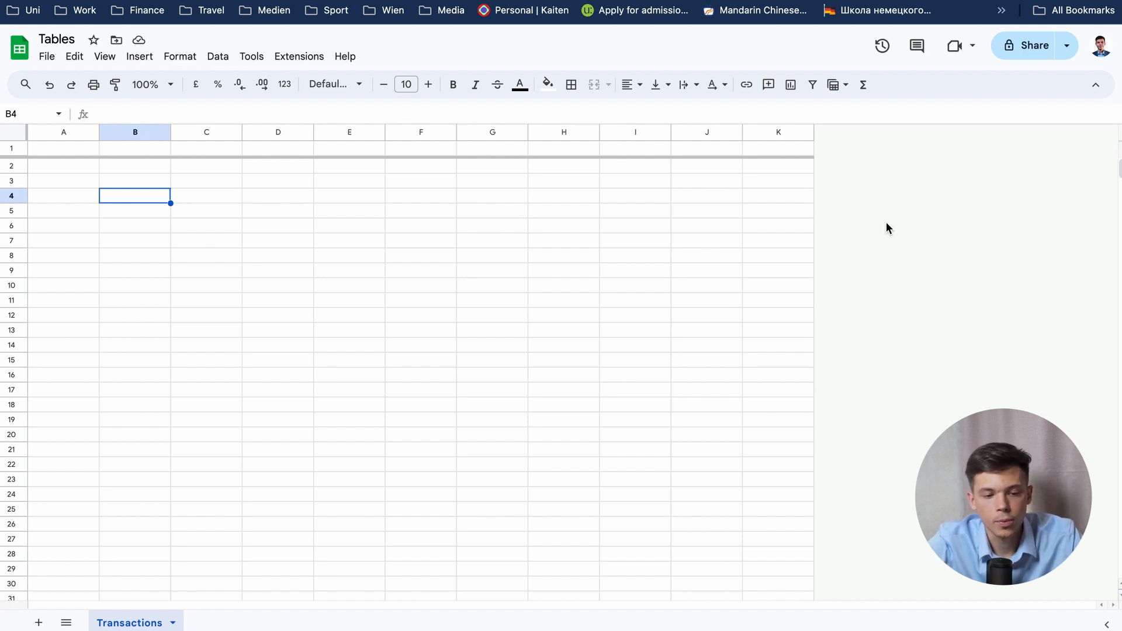
- Insert one empty column to the right of column K, the sheet's last column
scroll(871, 366, down, 6)
scroll(871, 367, up, 6)
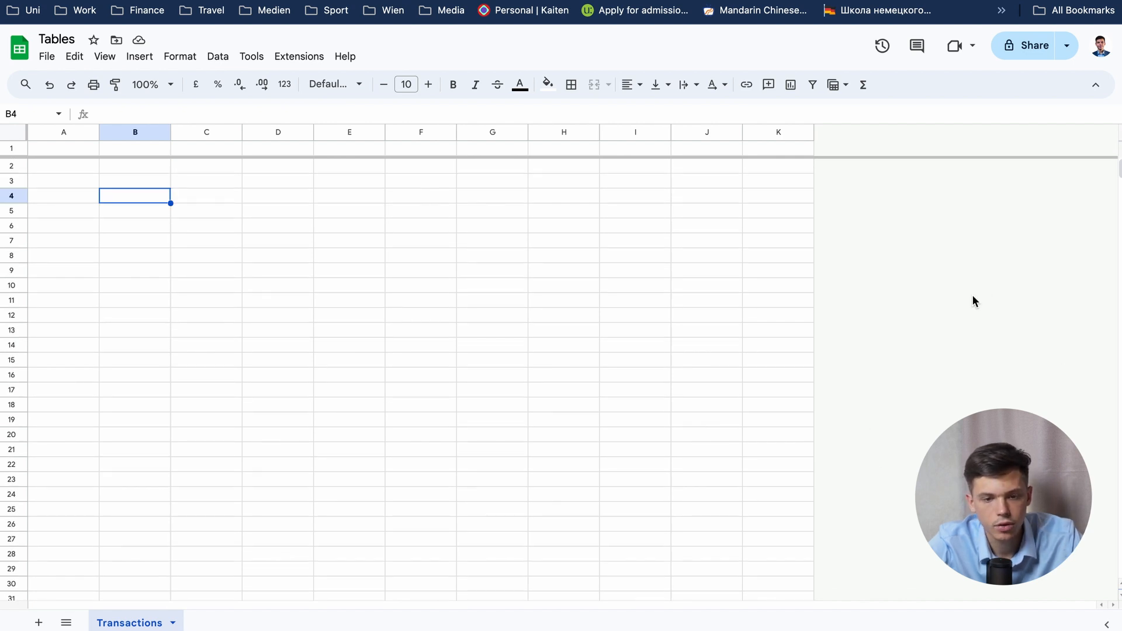
right_click(777, 133)
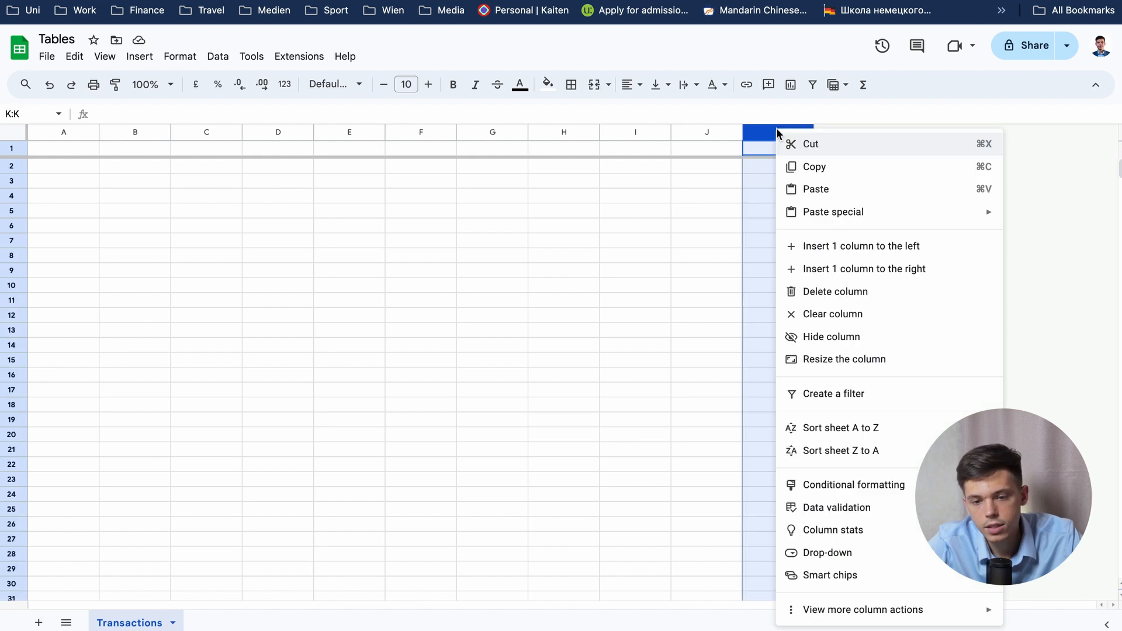
click(836, 269)
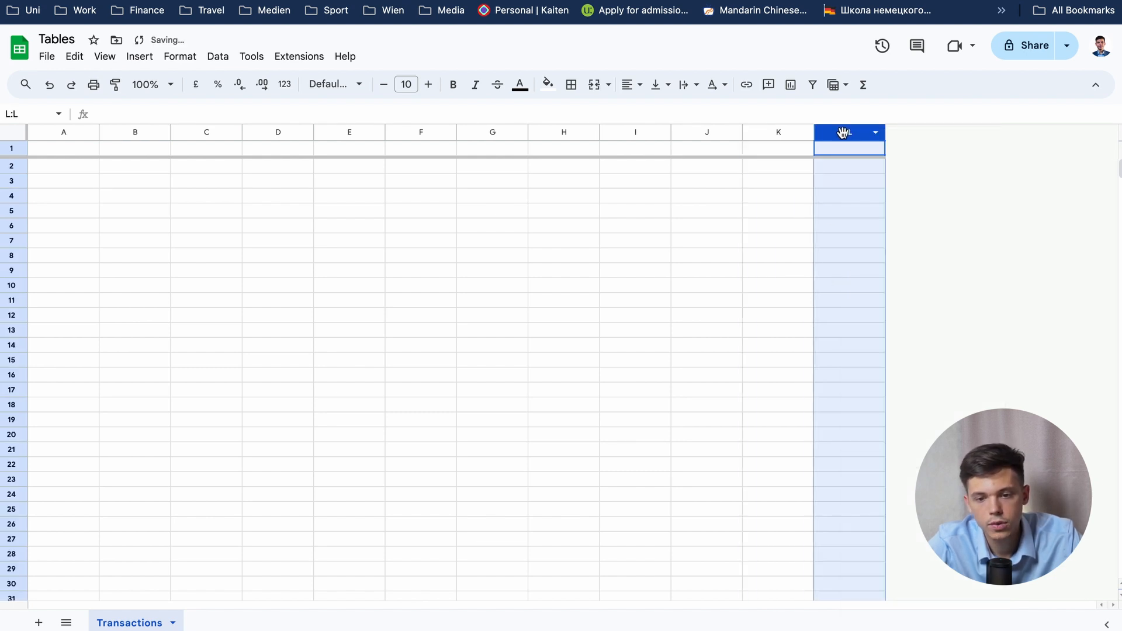
- Select cell A1 and remove the frozen header row from the empty Transactions sheet
click(63, 150)
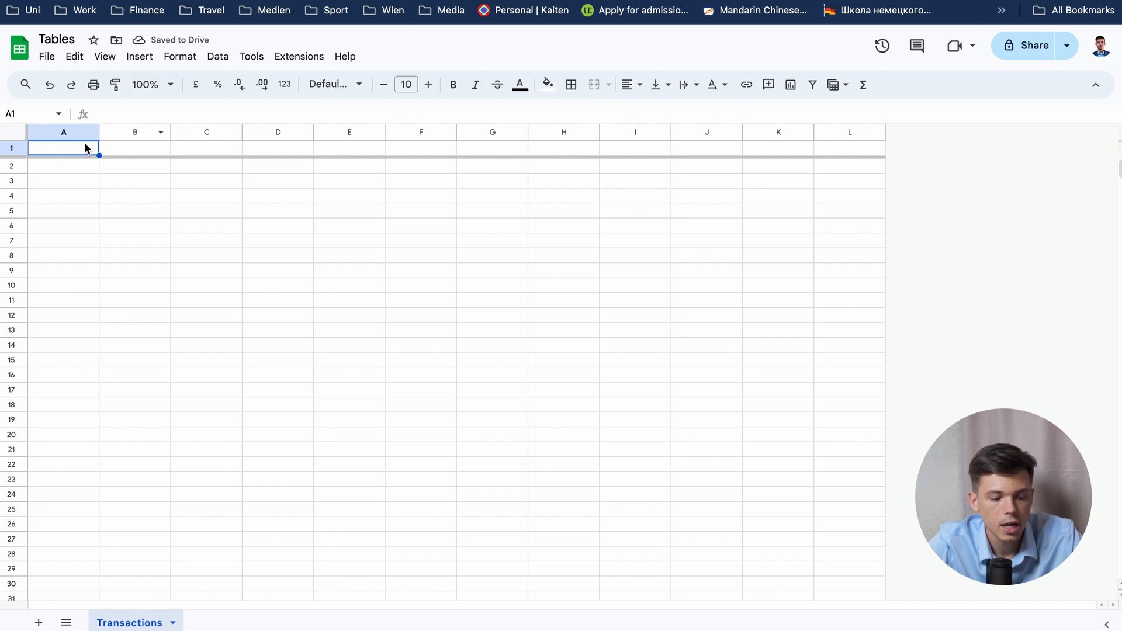
click(104, 57)
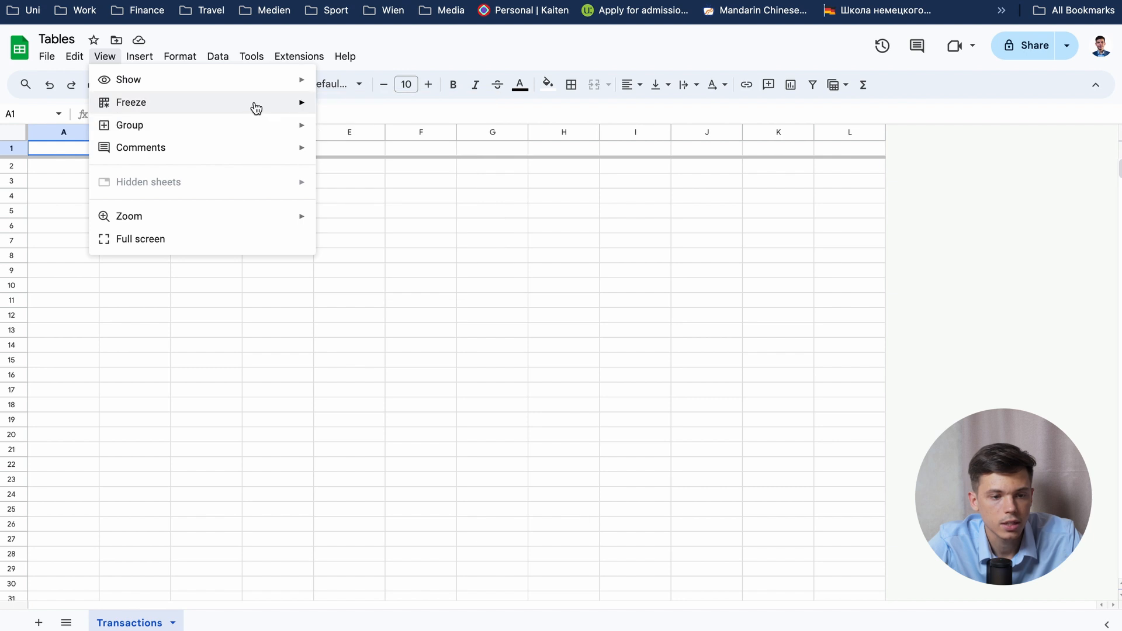
mouse_move(256, 108)
click(351, 105)
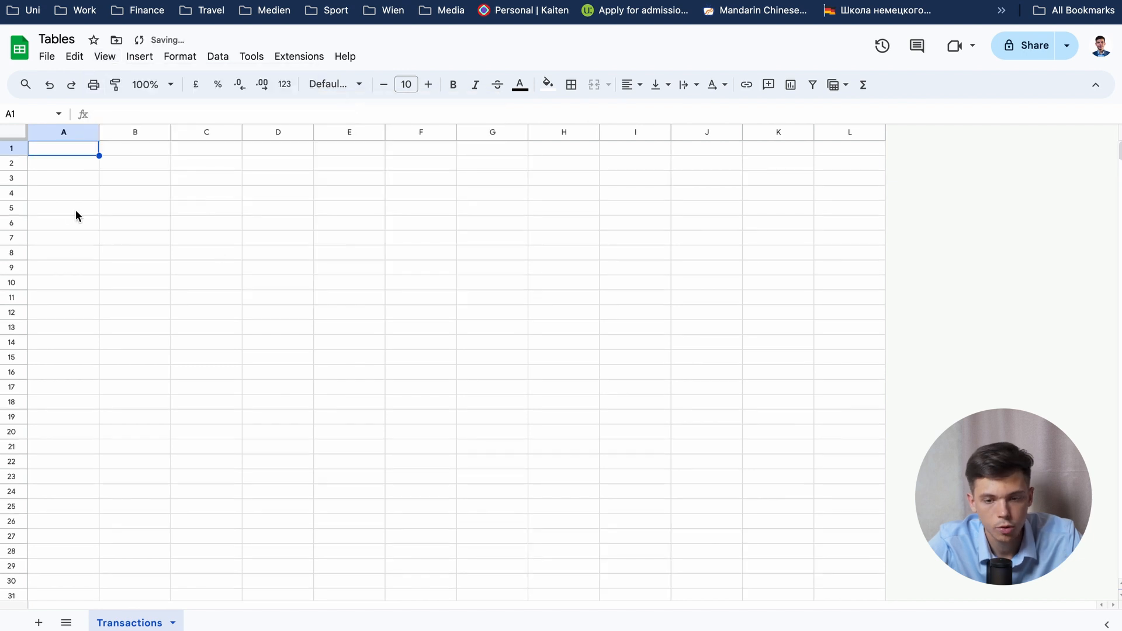